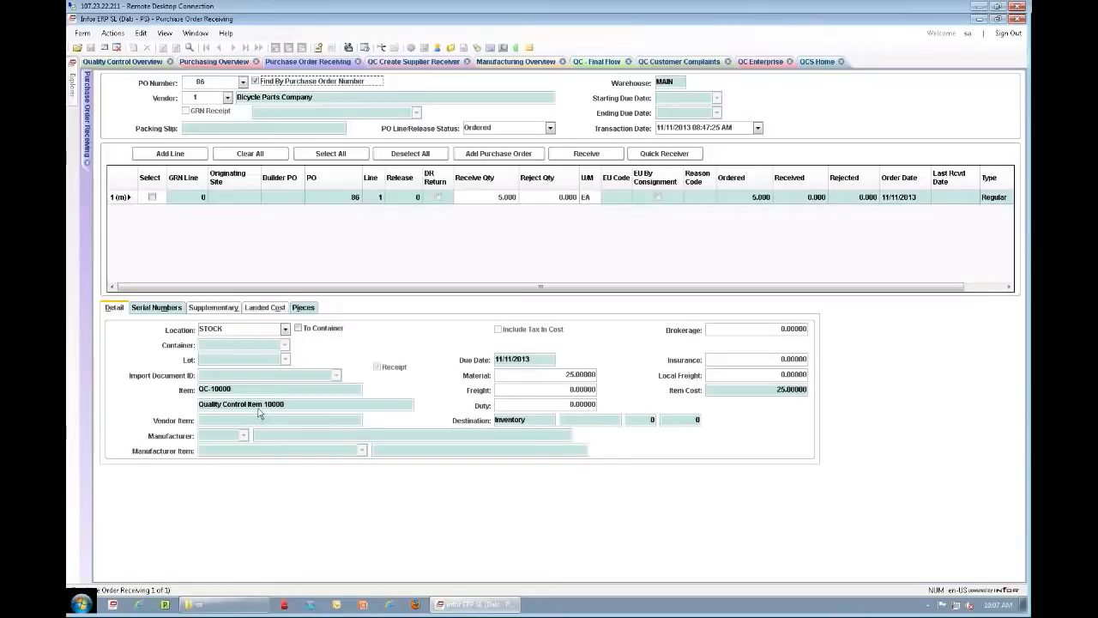
Receive the purchase order line for item QC-10000, acknowledge the receipt messages, and close the supplier receiver information form
click(153, 197)
click(588, 155)
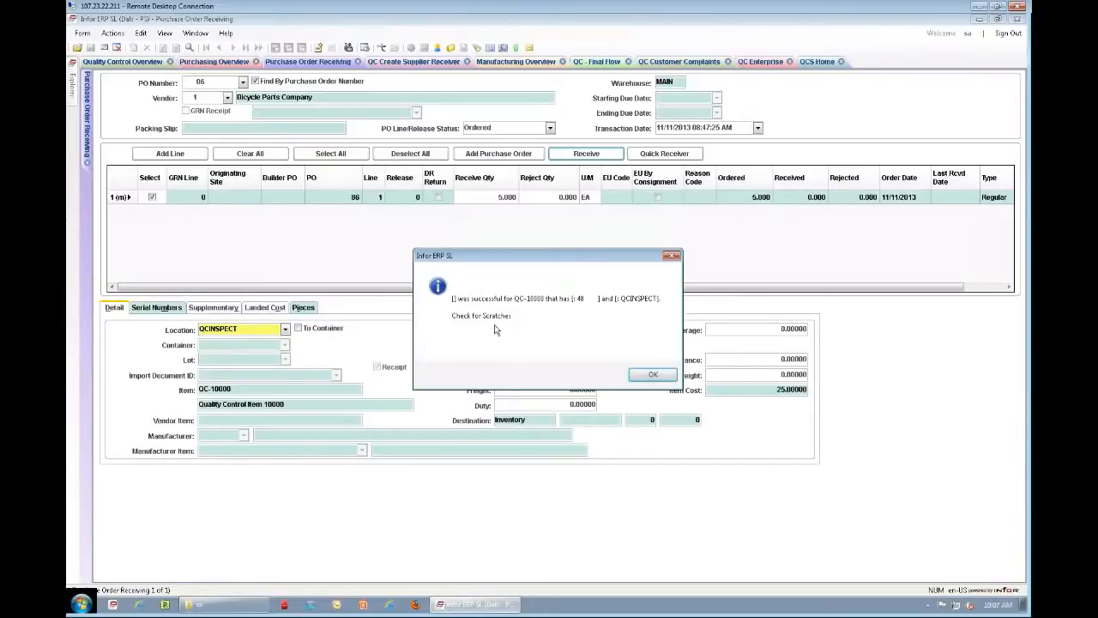
click(651, 377)
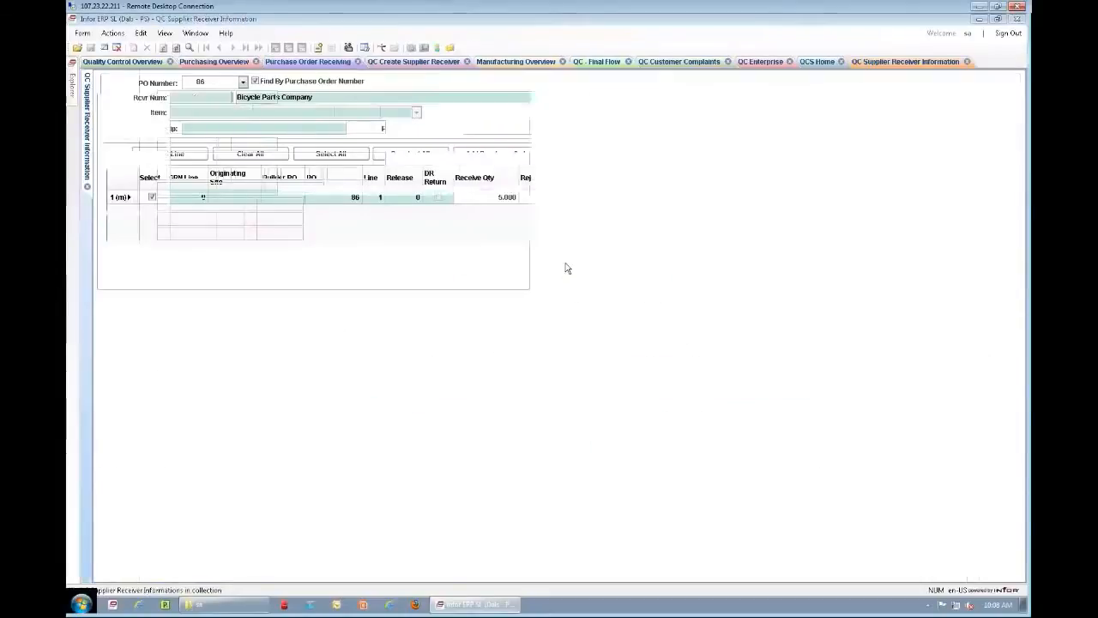
click(574, 348)
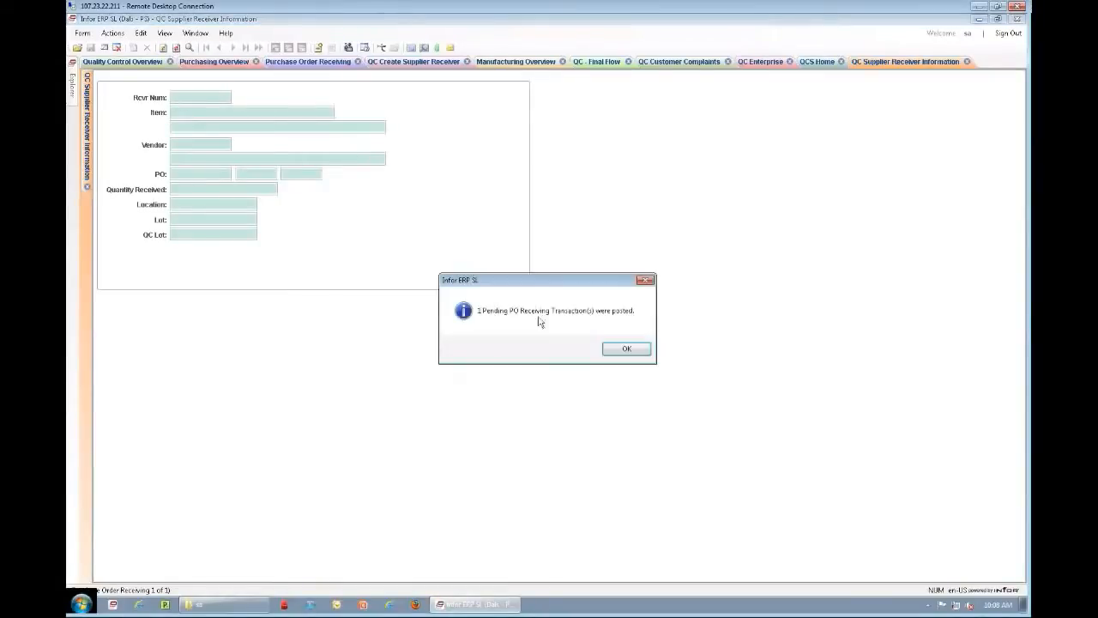
click(634, 352)
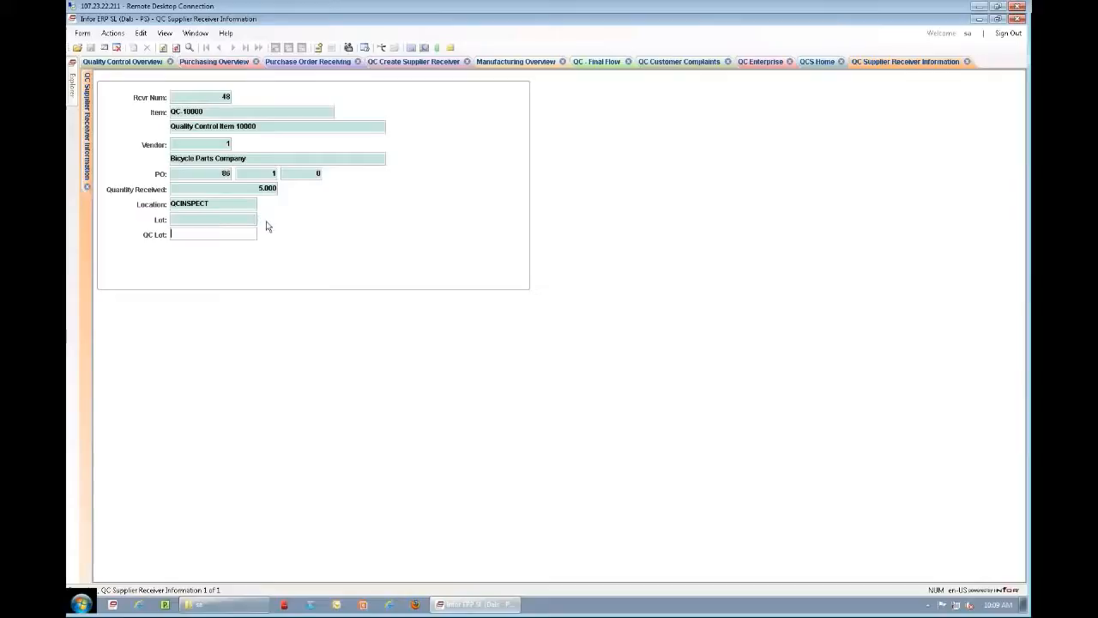
click(87, 187)
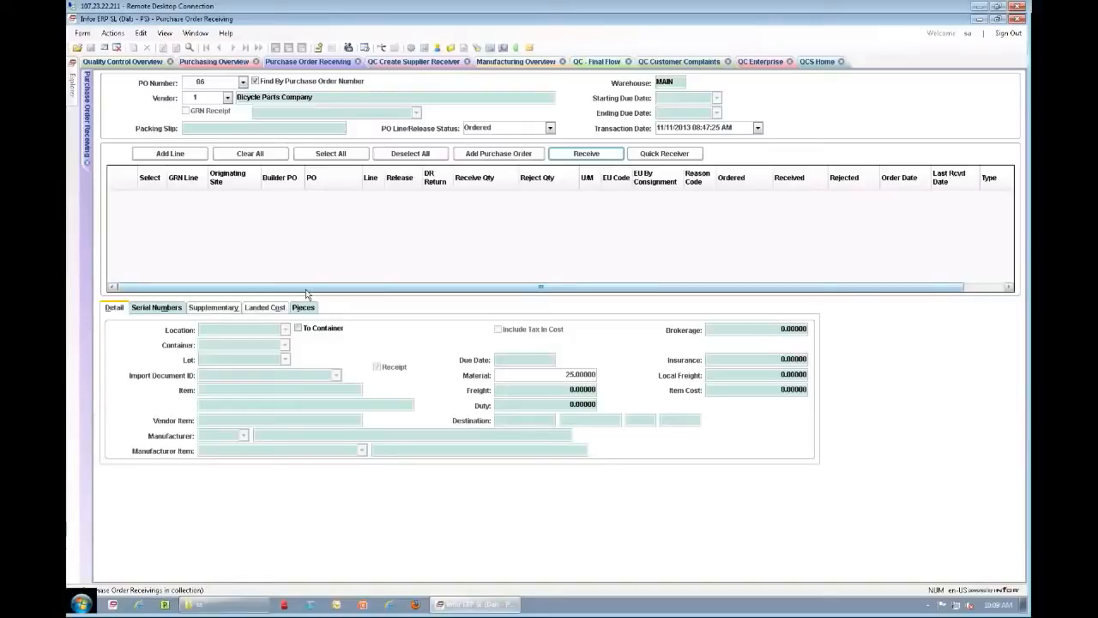
Look at the QC Create Supplier Receiver form, and close it along with Purchase Order Receiving to return to the Purchasing Overview
click(414, 65)
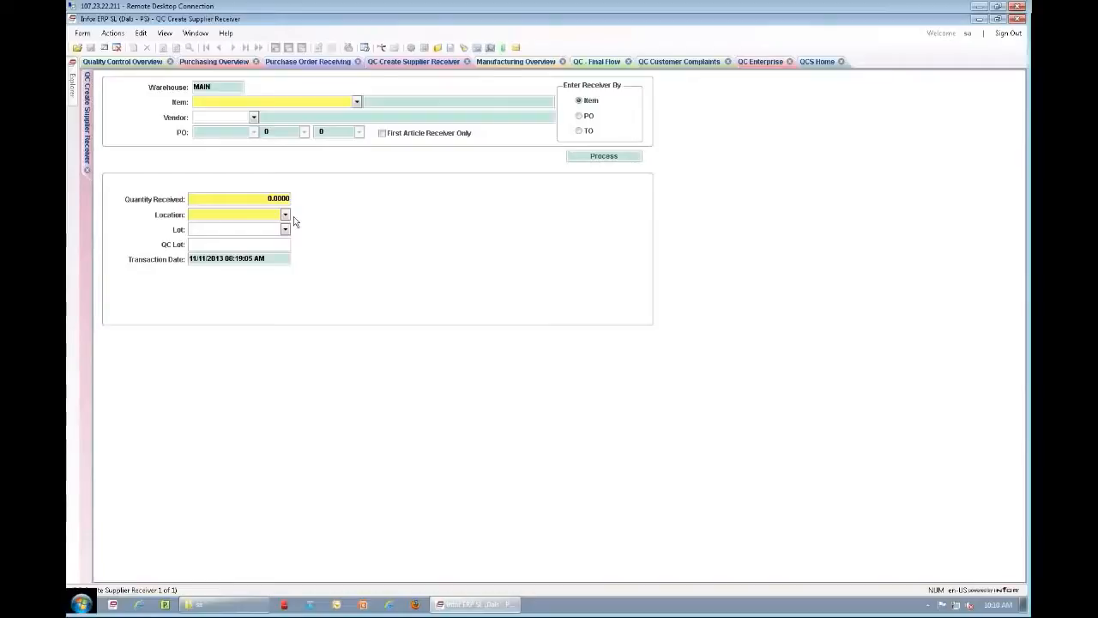
click(86, 172)
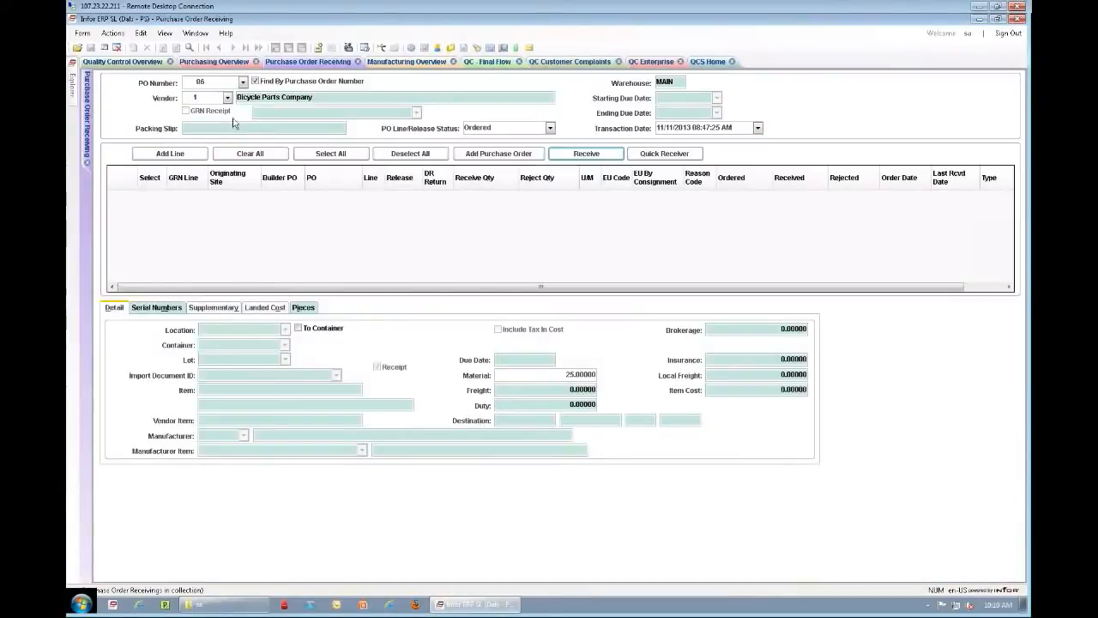
click(371, 62)
click(255, 62)
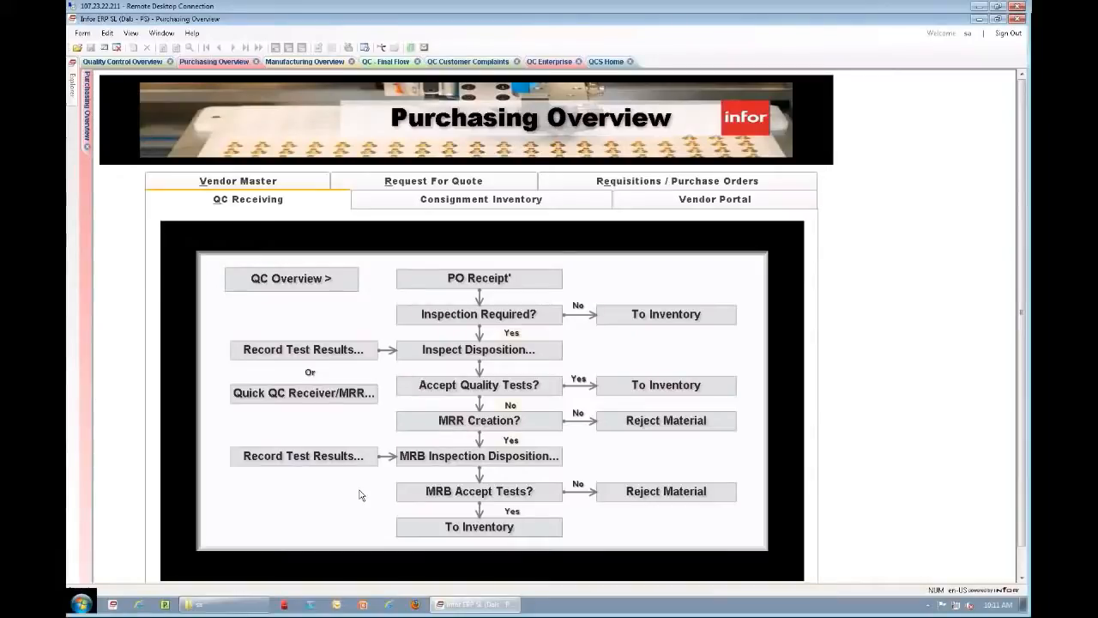
Start recording tests for the QC-10000 receiver from its inspection disposition, with inspector ID 1 and a sample size of 5
click(467, 355)
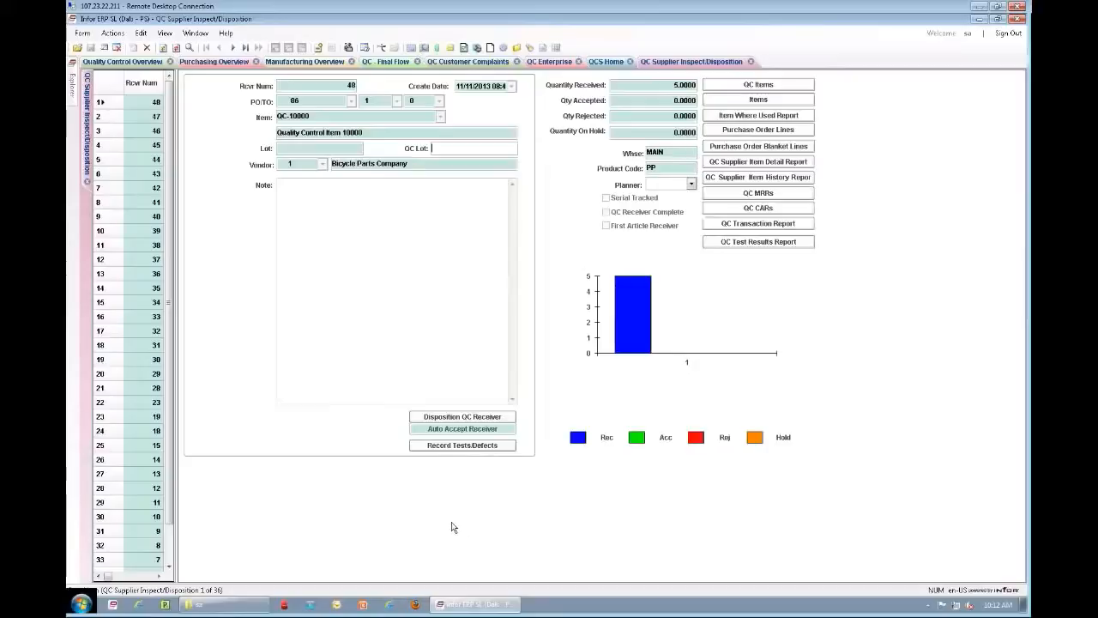
click(463, 446)
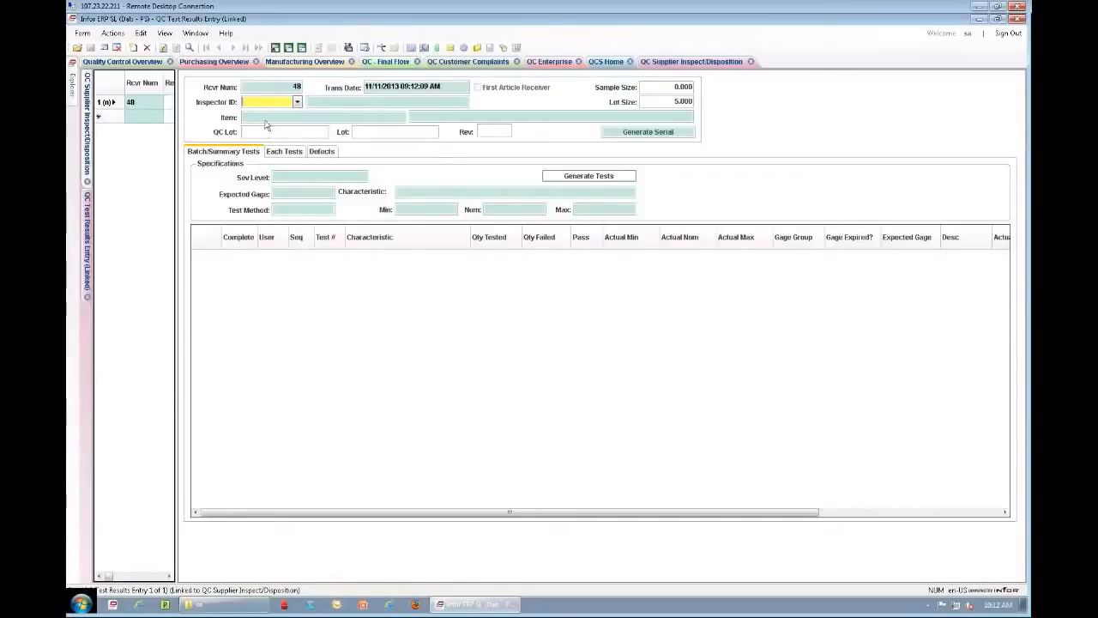
text(1)
key(Tab)
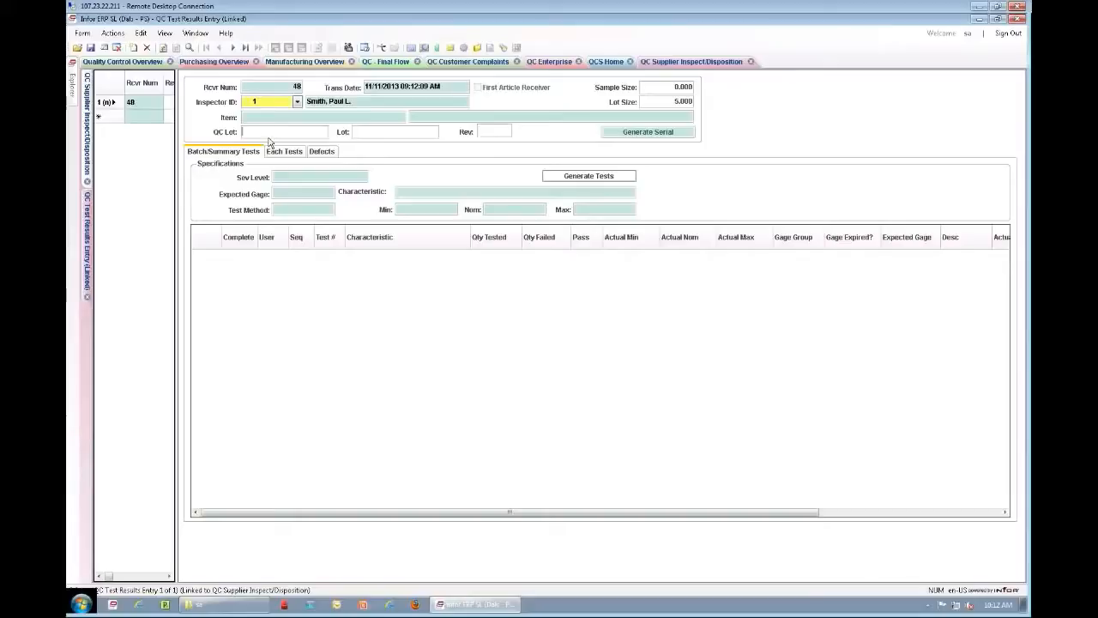
click(660, 85)
text(5)
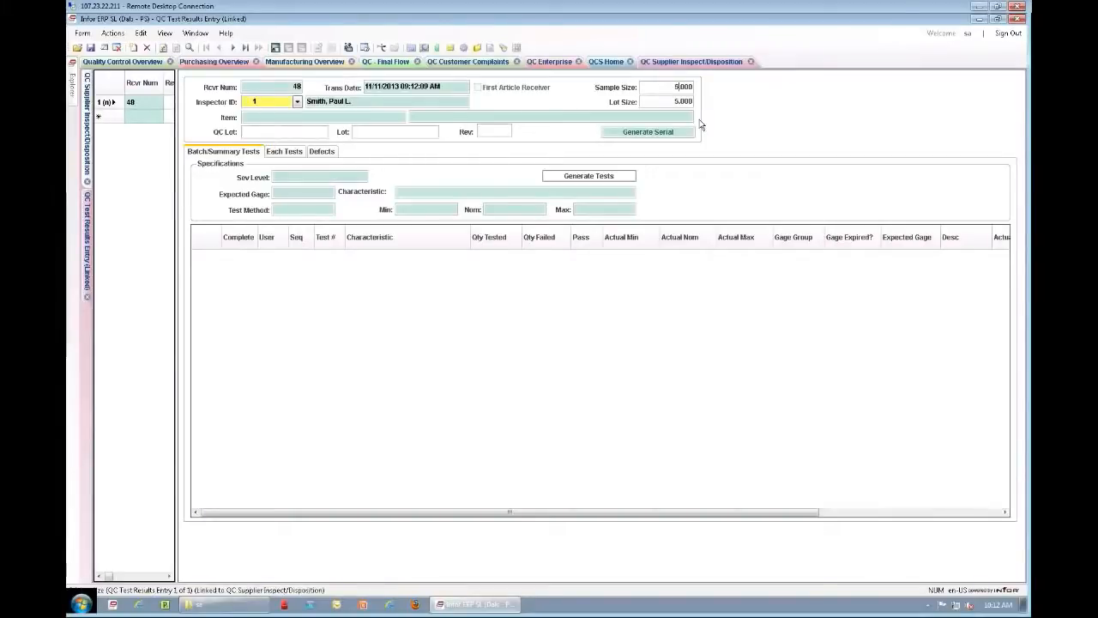
Generate the individual piece tests for the receiver with 5 entries
click(291, 157)
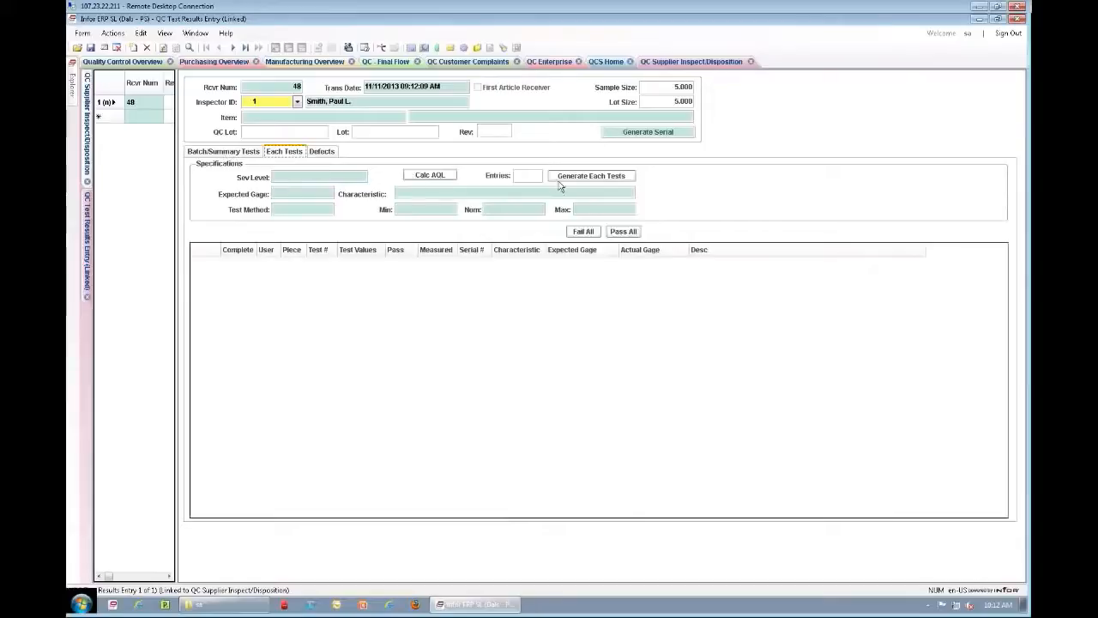
click(524, 175)
text(5)
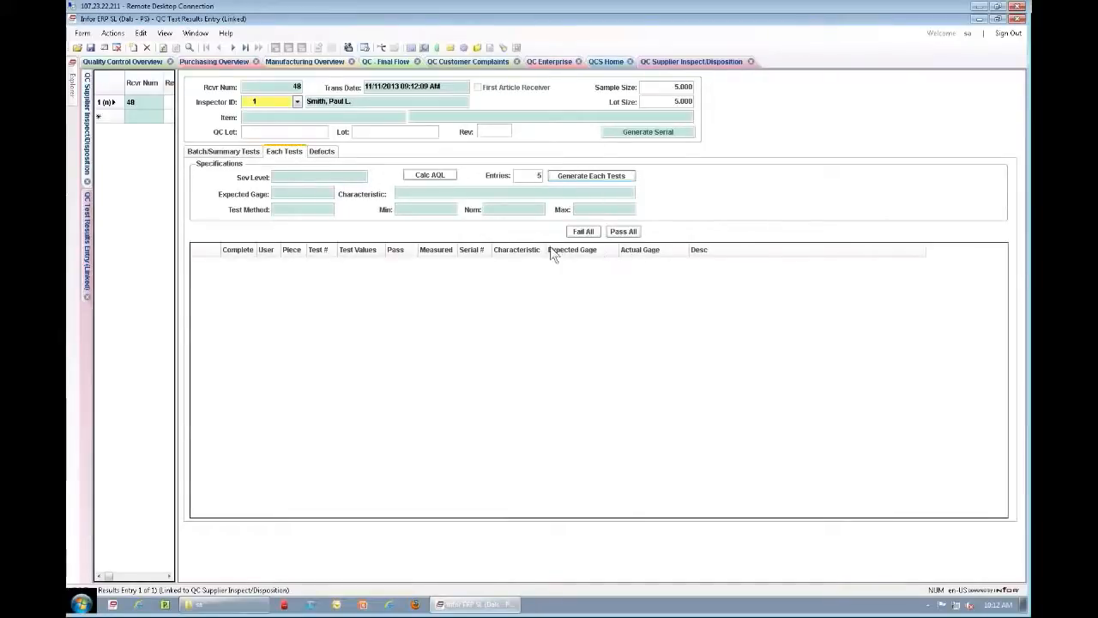
click(592, 349)
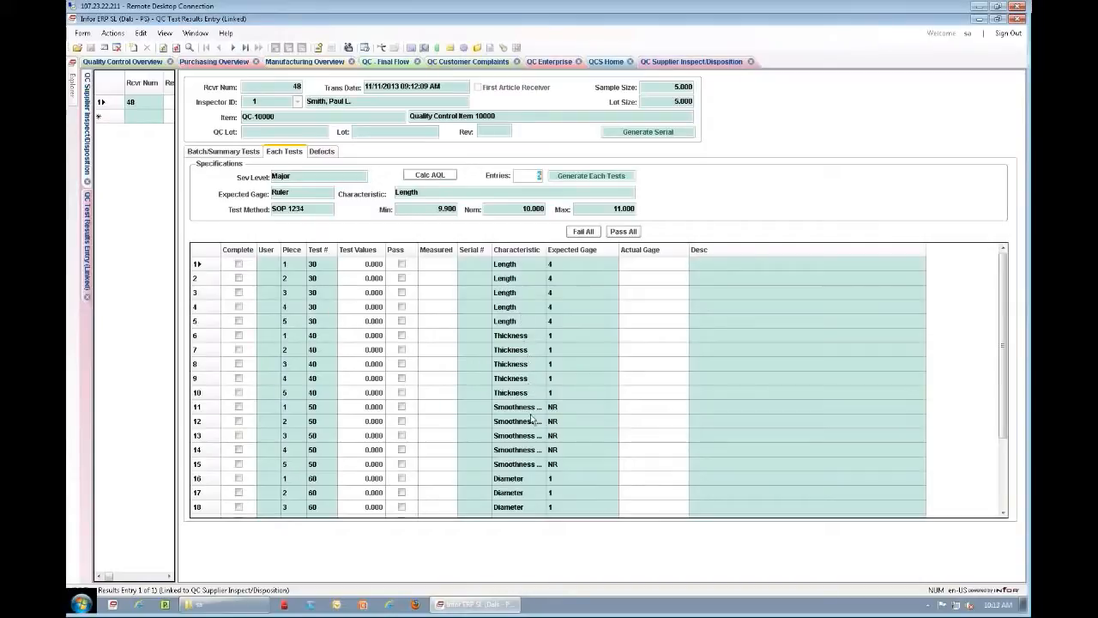
Widen the Characteristic column to fit its full names and review the generated test rows through Packaging
drag(545, 250, 617, 251)
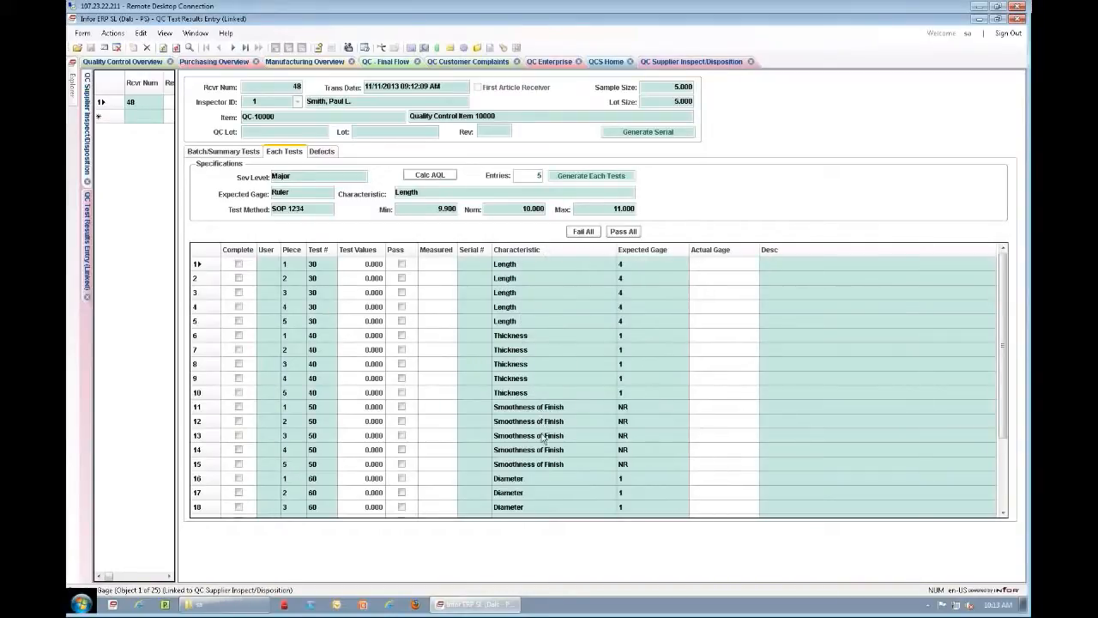
scroll(539, 453, down, 2)
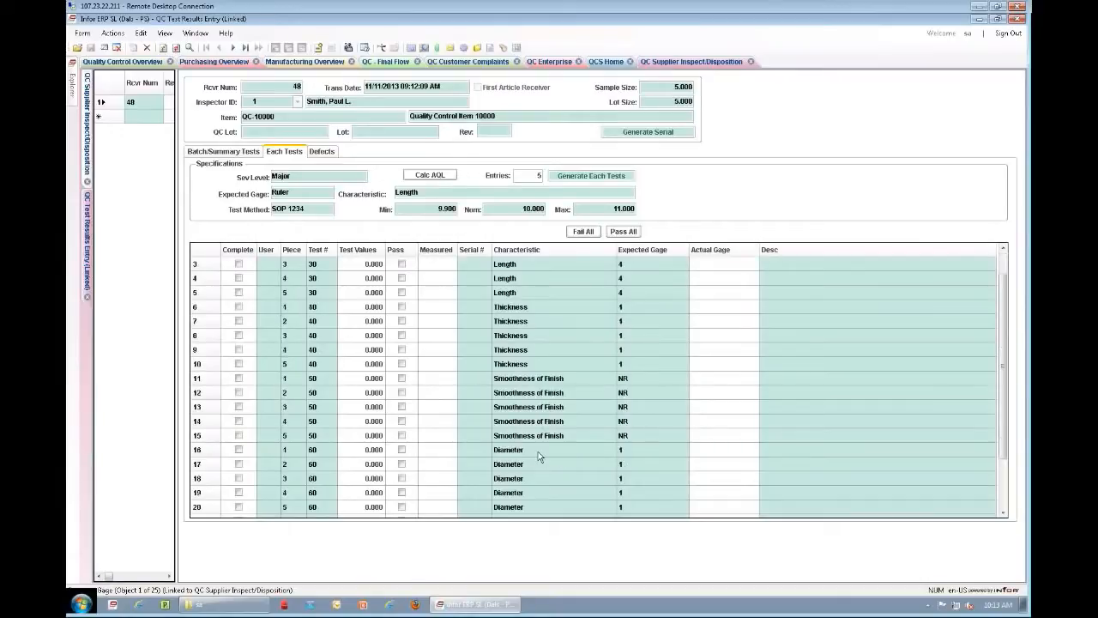
scroll(539, 454, down, 1)
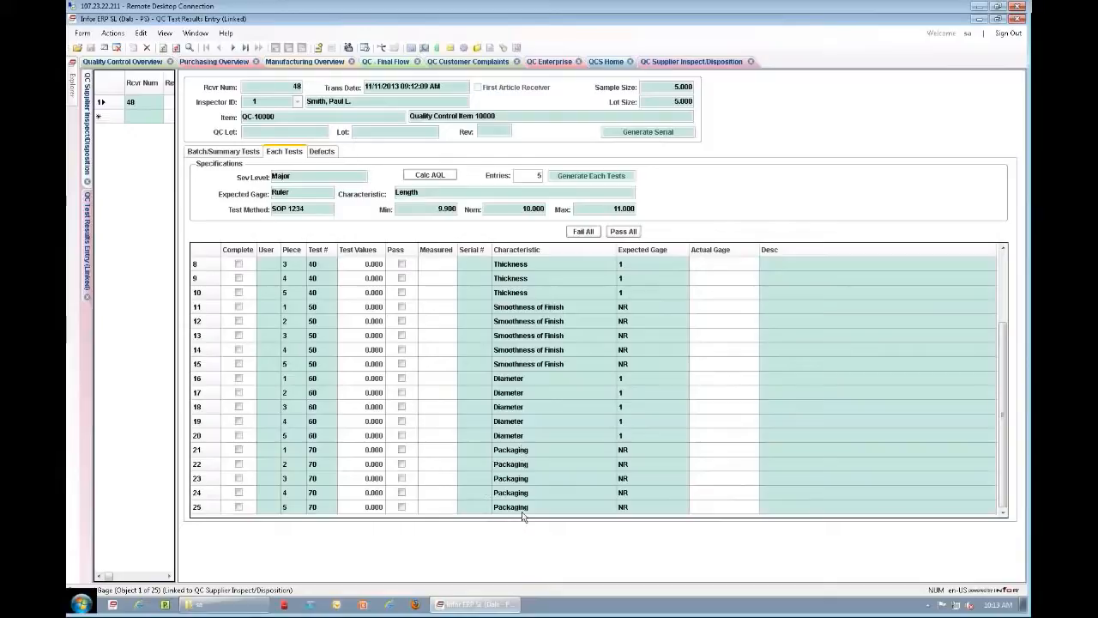
scroll(534, 451, up, 1)
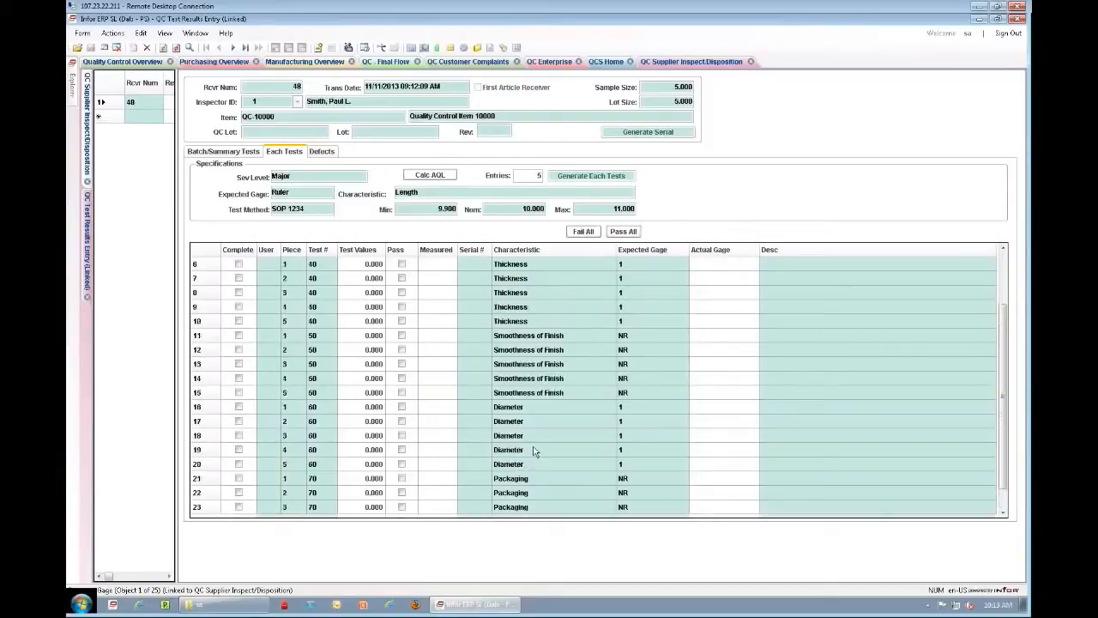
scroll(534, 451, up, 2)
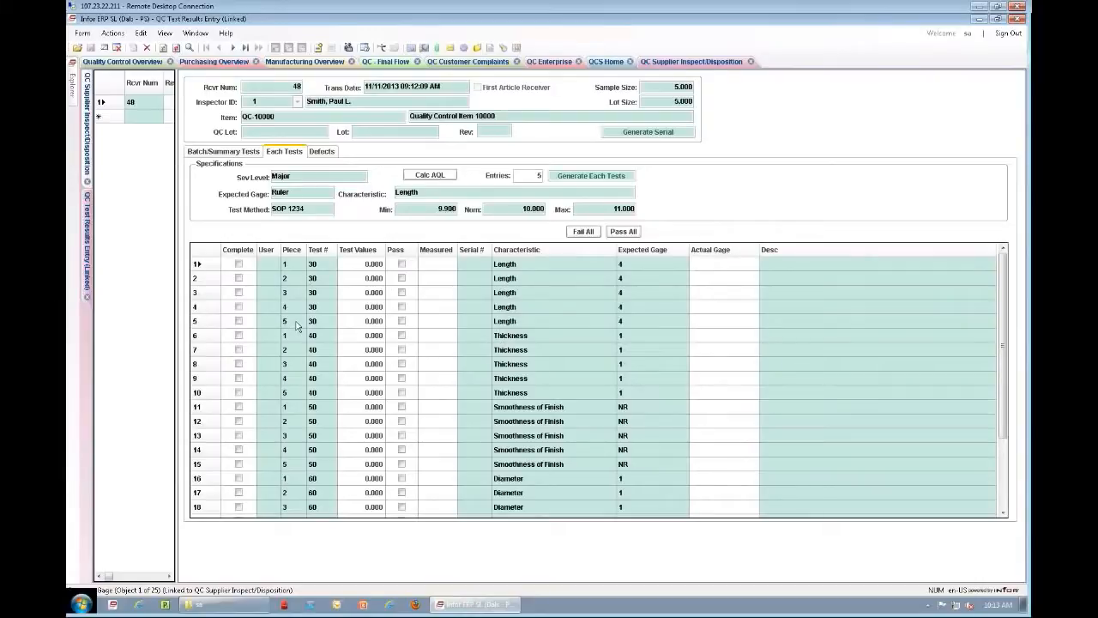
Enter Length test values of 10, 10, 9, 10 and 9.9 for pieces 1 to 5, and save the results
click(364, 265)
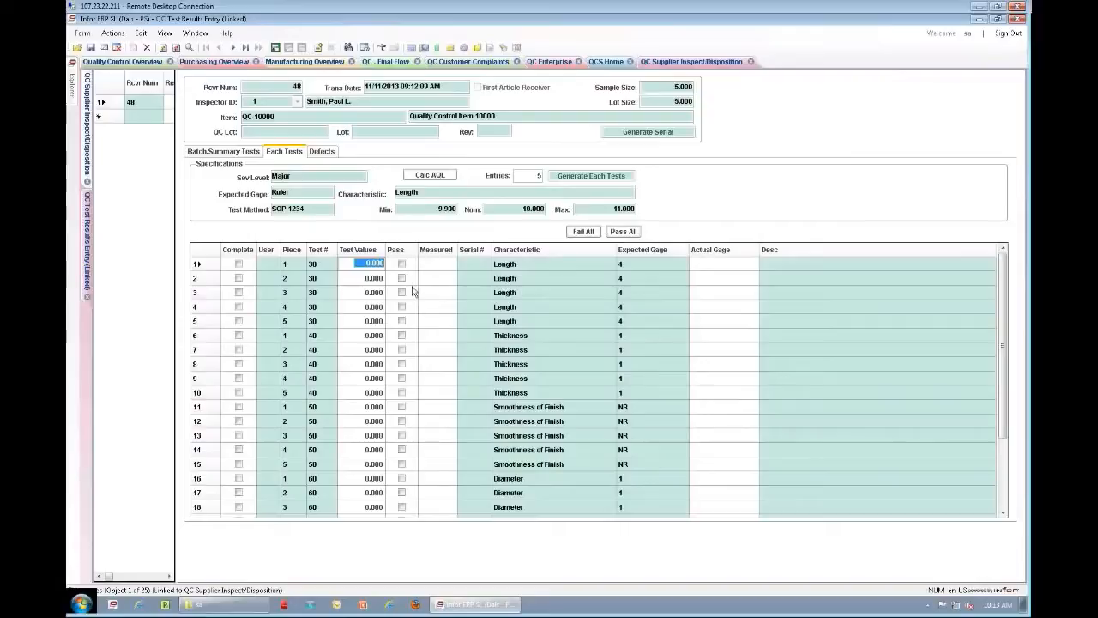
text(10)
key(Return)
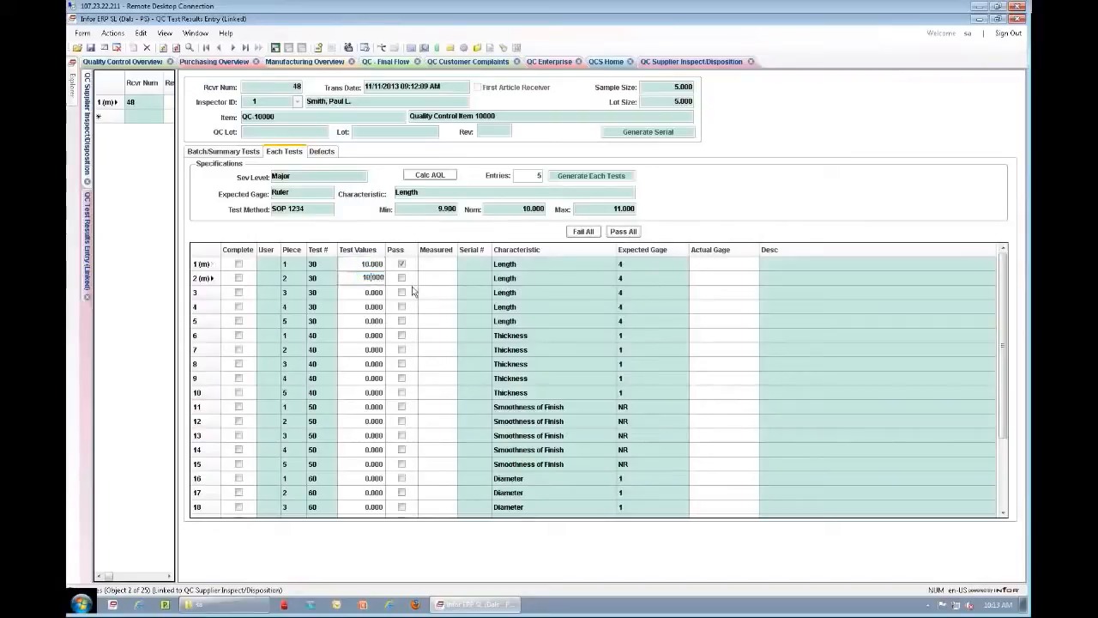
key(Return)
text(9)
key(Return)
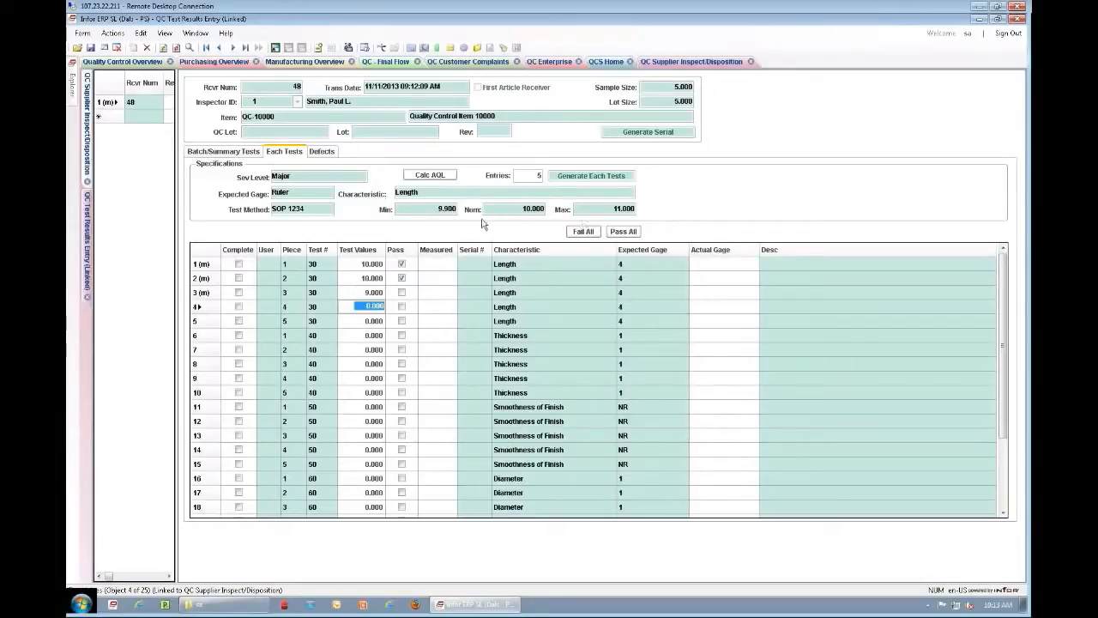
click(364, 325)
text(9)
text(9)
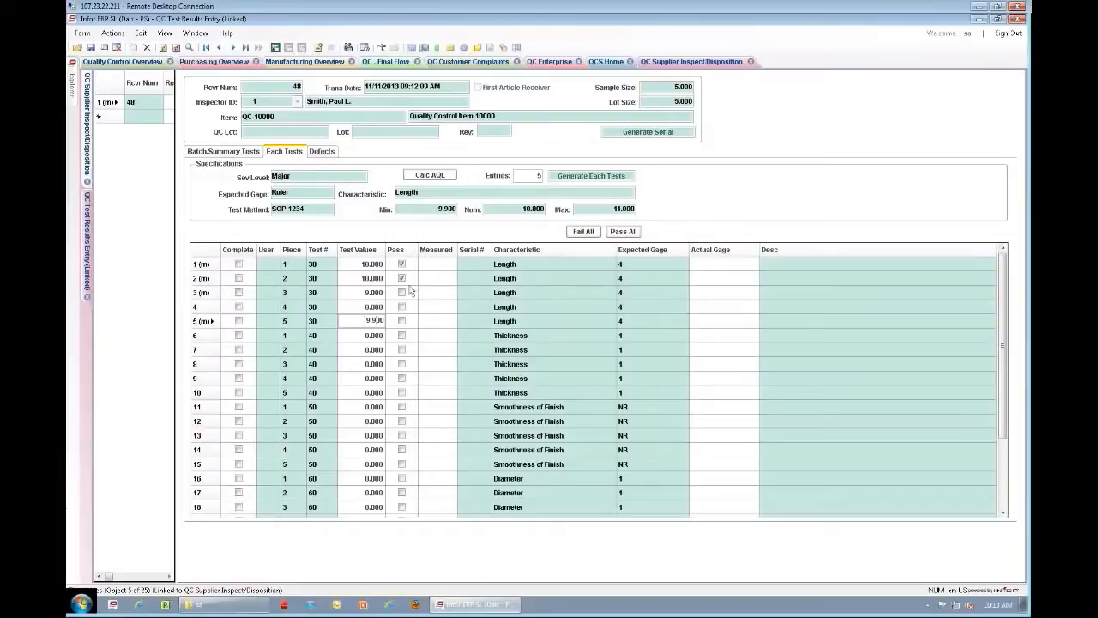
click(362, 308)
text(10)
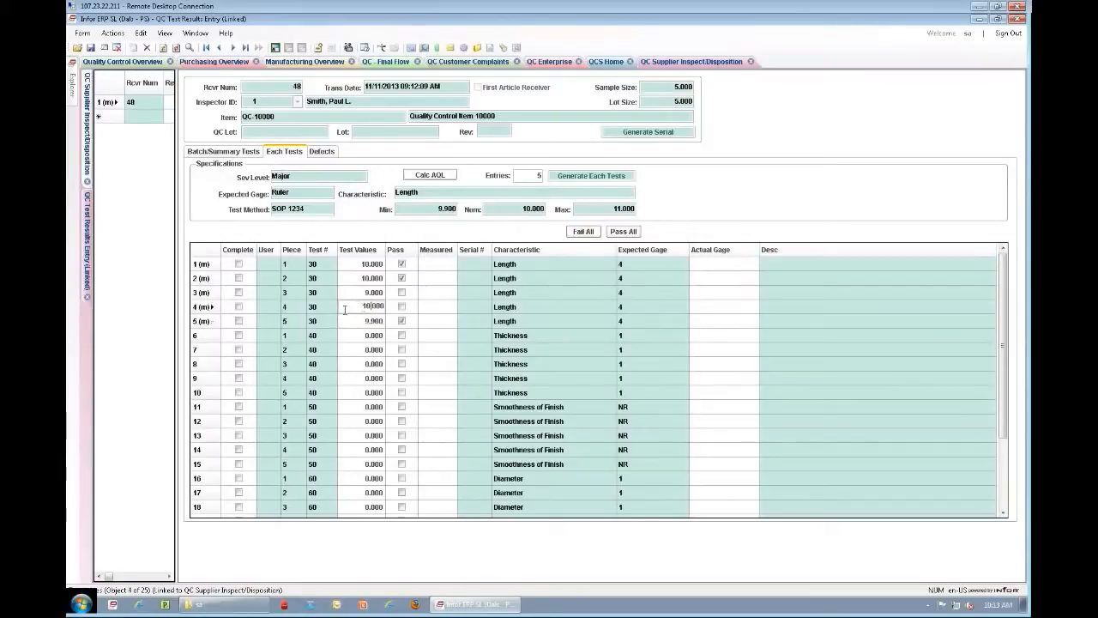
click(91, 48)
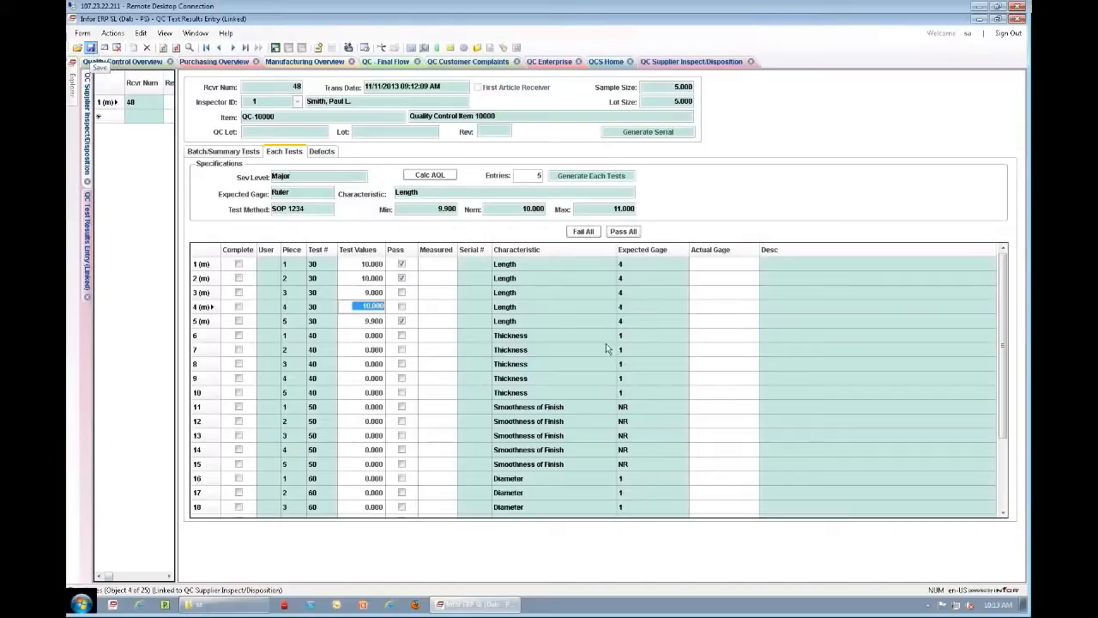
Review the batch summary of the tests and the defects page, and check the actual gage choices for the first Length test
click(212, 153)
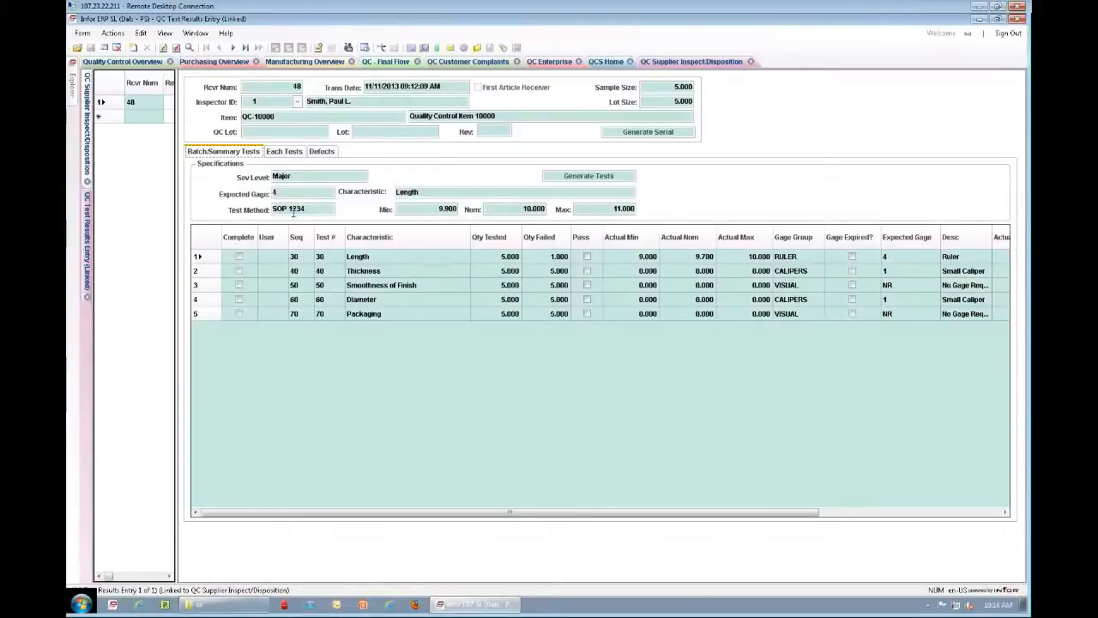
click(322, 151)
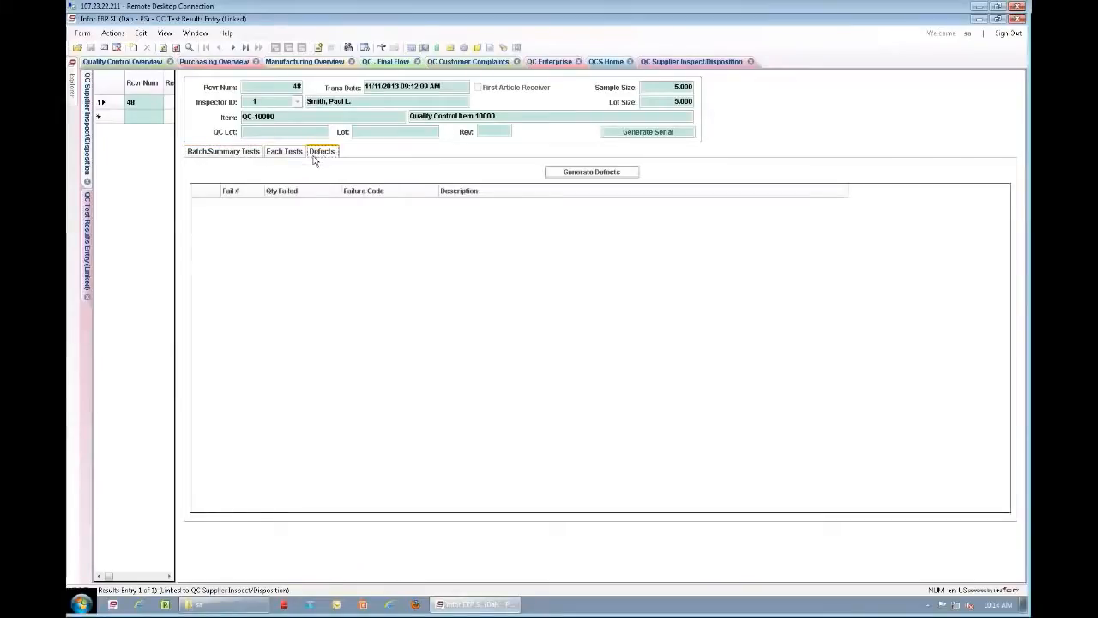
click(275, 152)
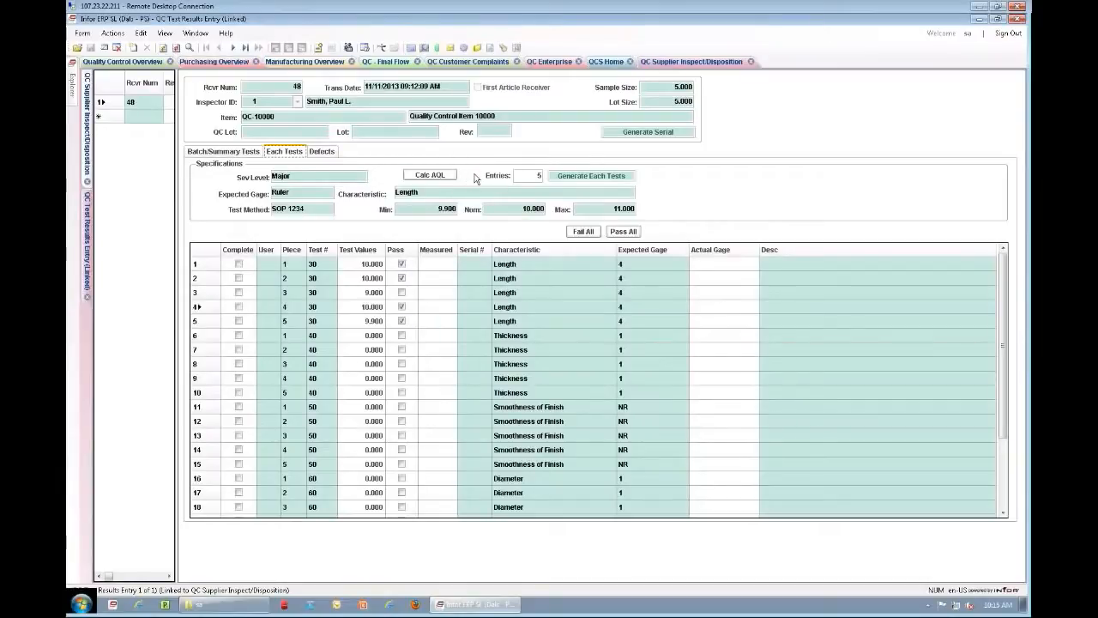
click(728, 266)
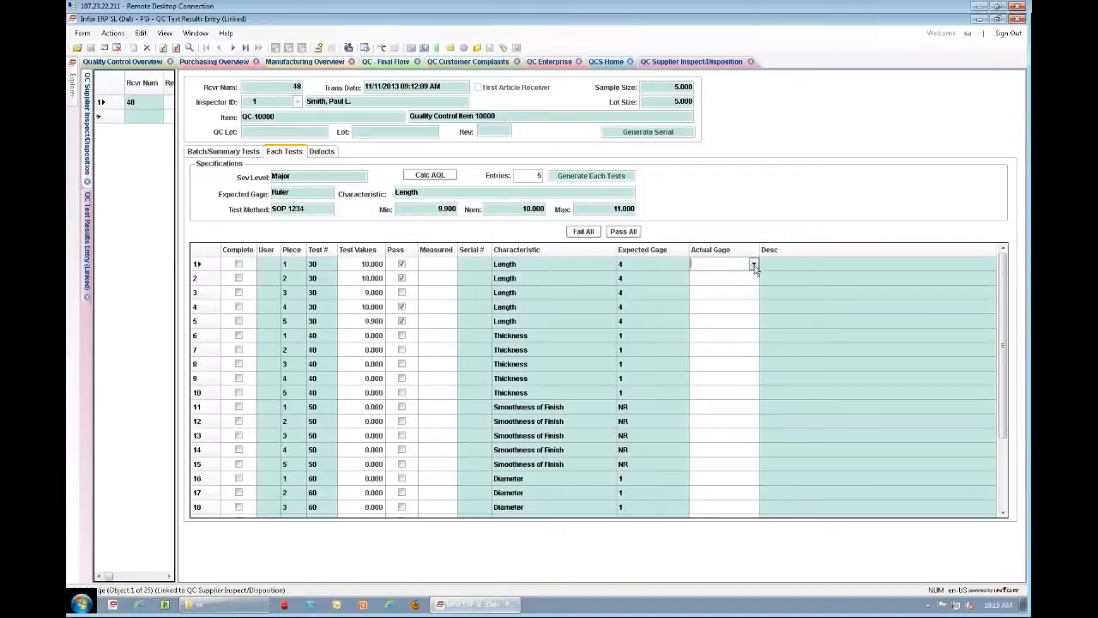
click(753, 264)
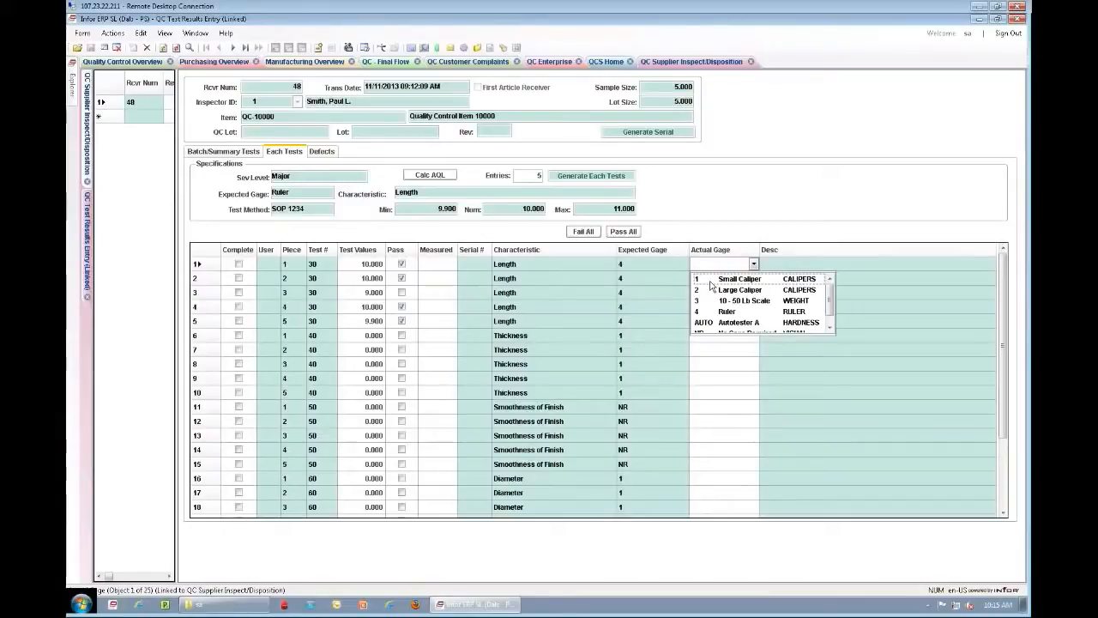
click(712, 263)
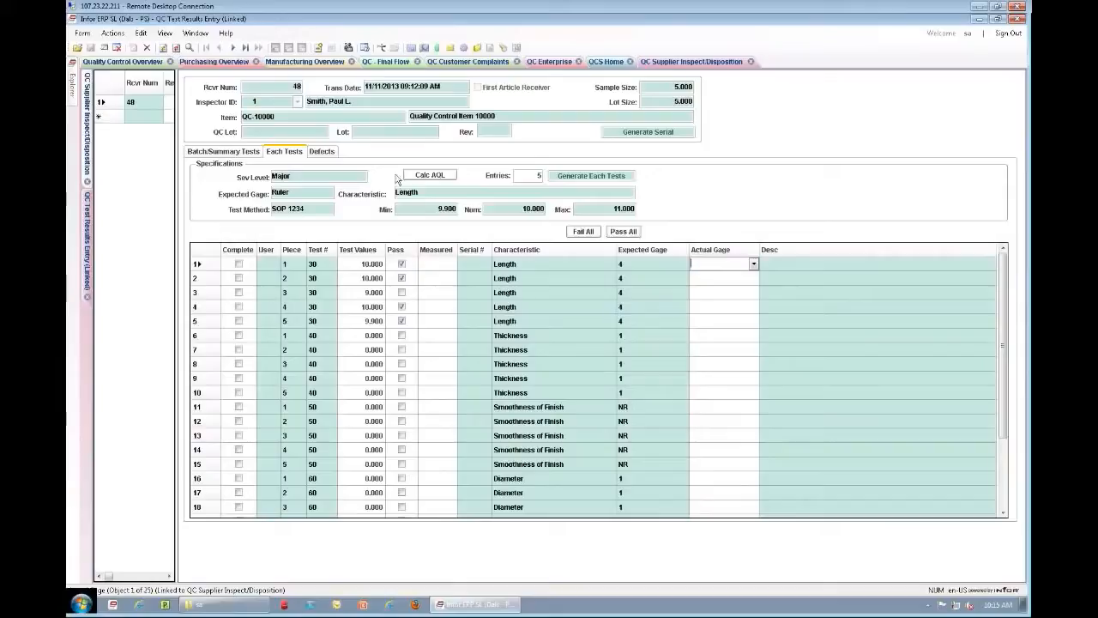
Generate the defect list for the receiver's test results and return to the batch/summary tests
click(321, 153)
click(590, 175)
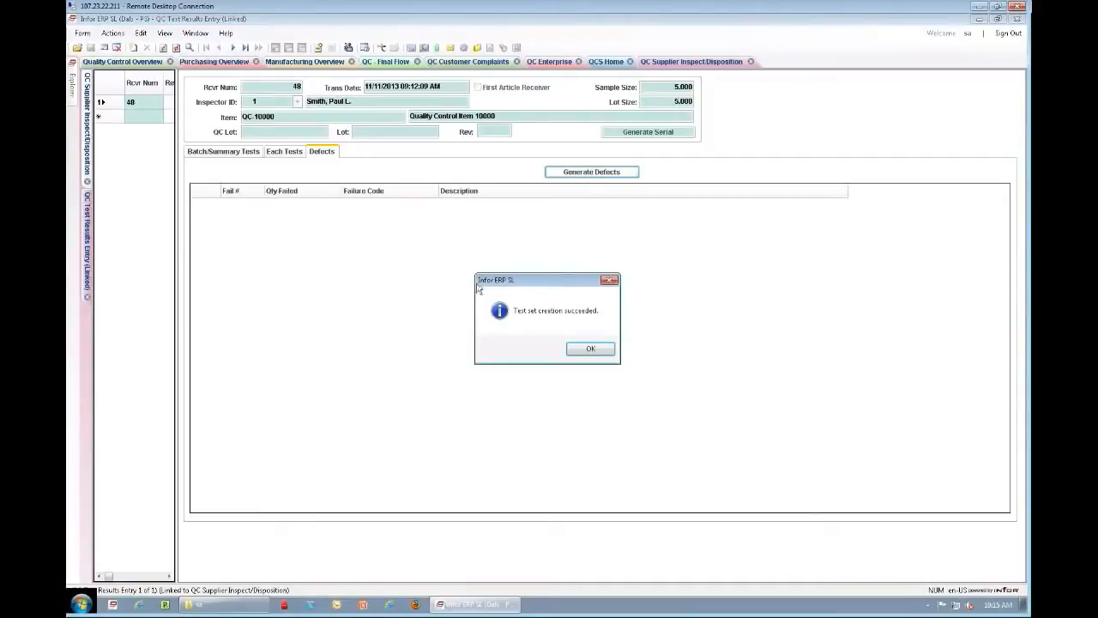
click(591, 348)
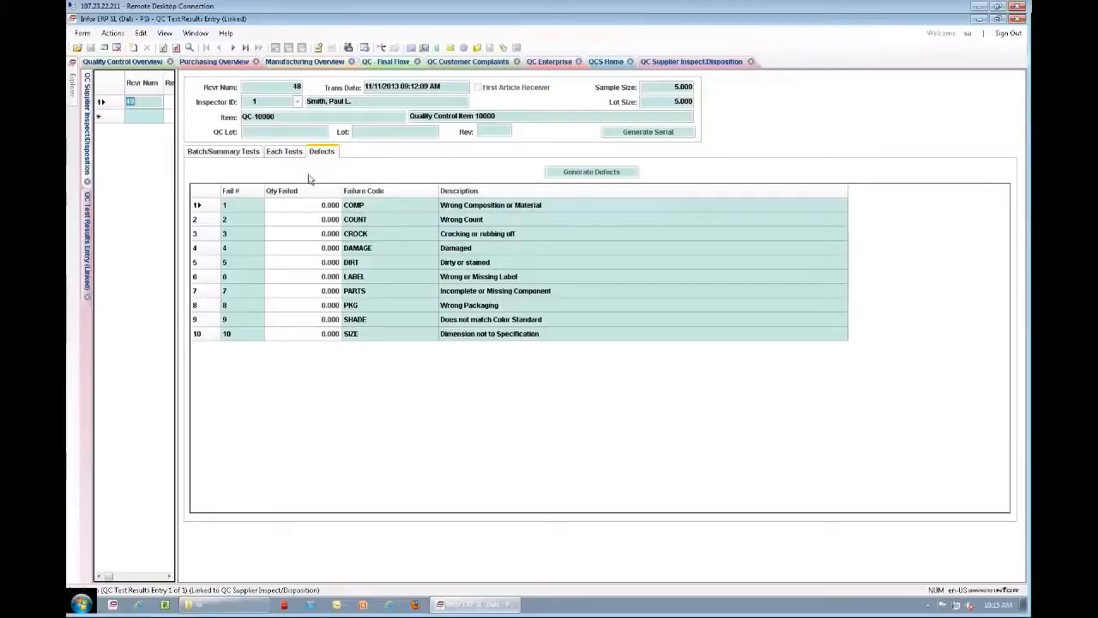
click(236, 159)
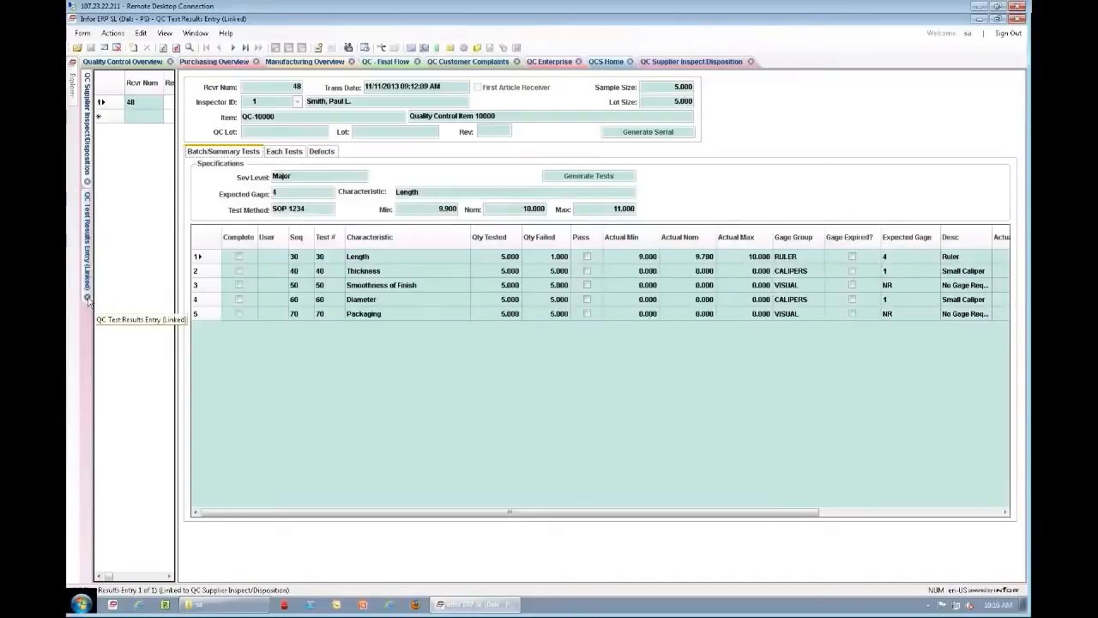
Close the test results entry without saving the form definition, and start the QC receiver's disposition with inspector 1
click(86, 296)
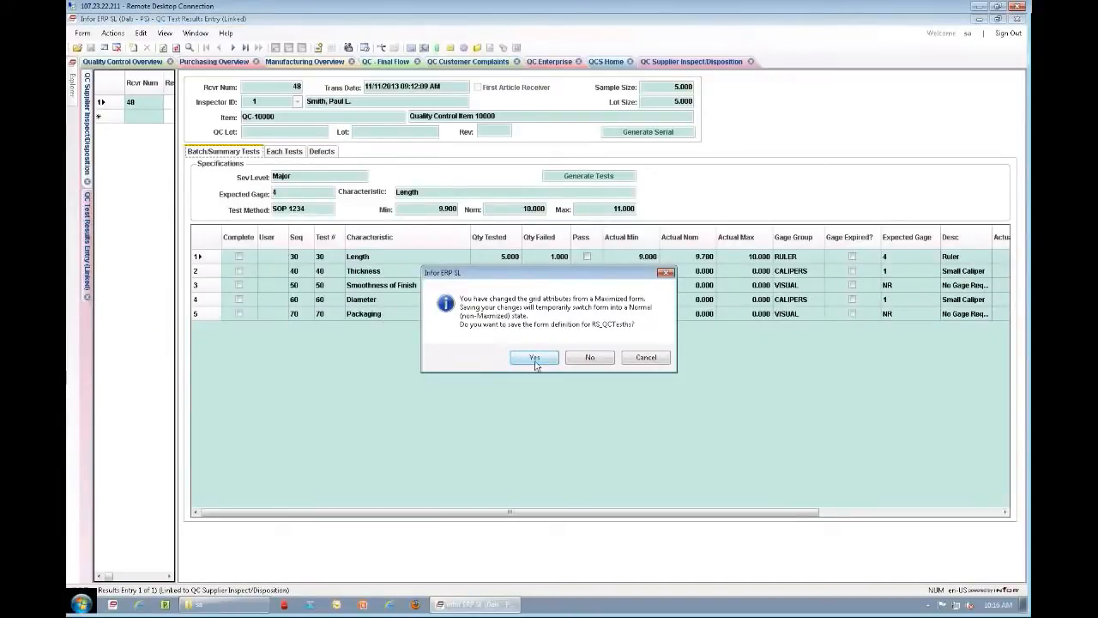
click(589, 357)
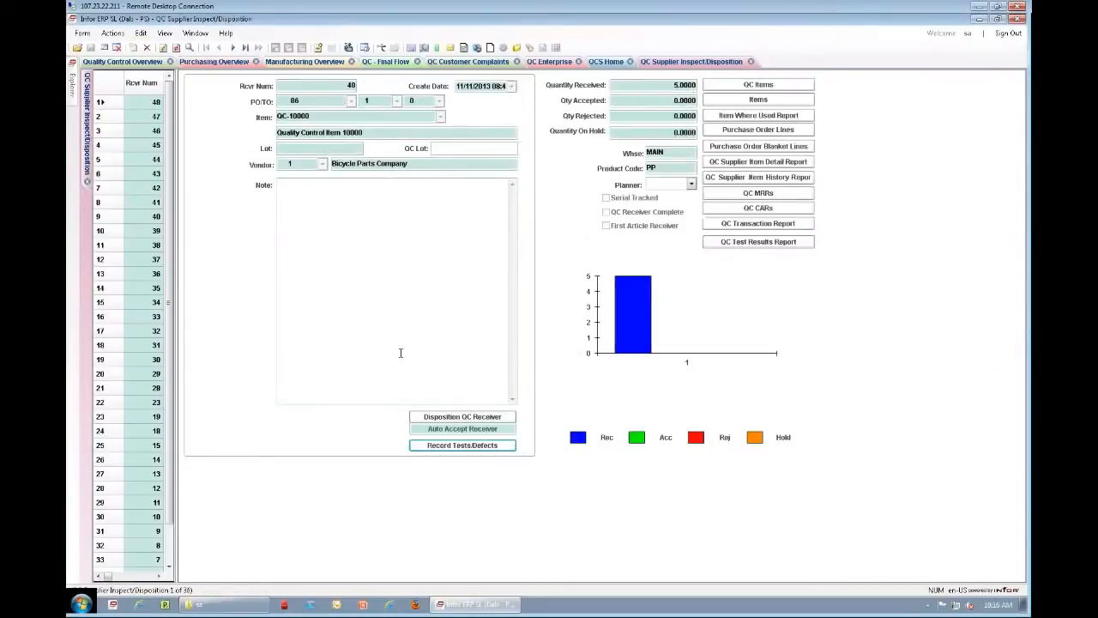
click(448, 417)
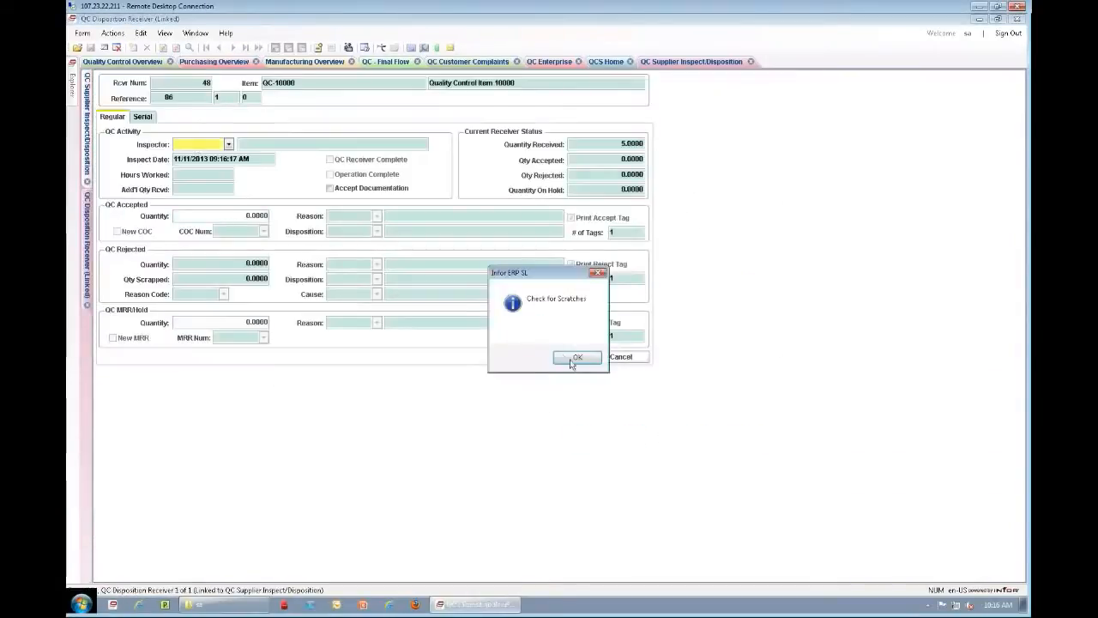
click(572, 363)
text(1)
key(Tab)
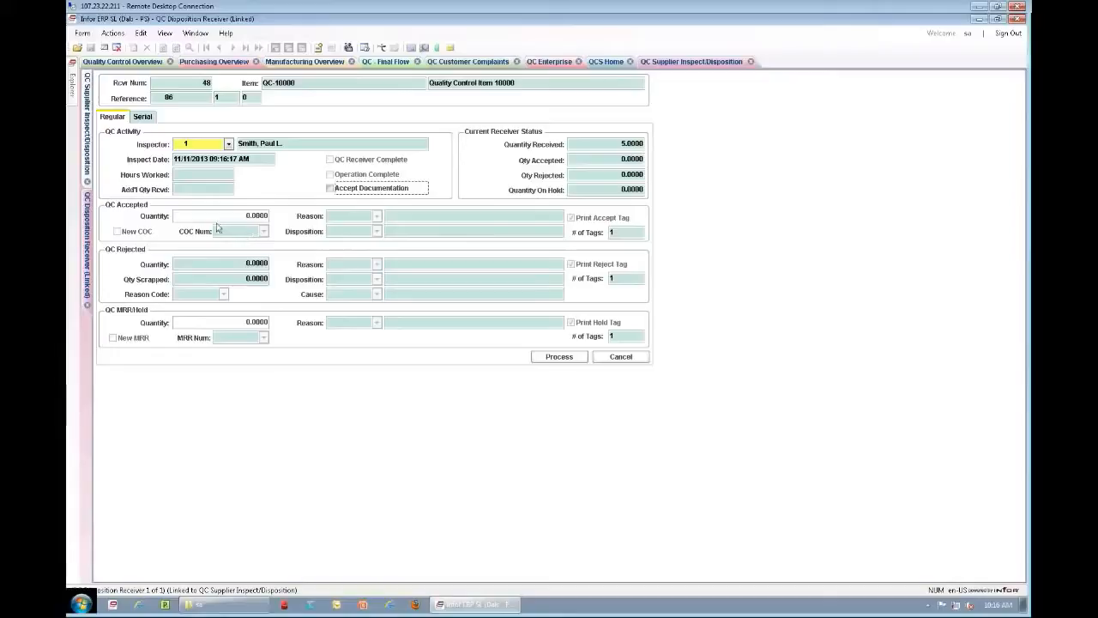
Set the accepted quantity to 4 with reason OK and disposition MTS (Move to stock)
click(256, 215)
text(4)
key(Tab)
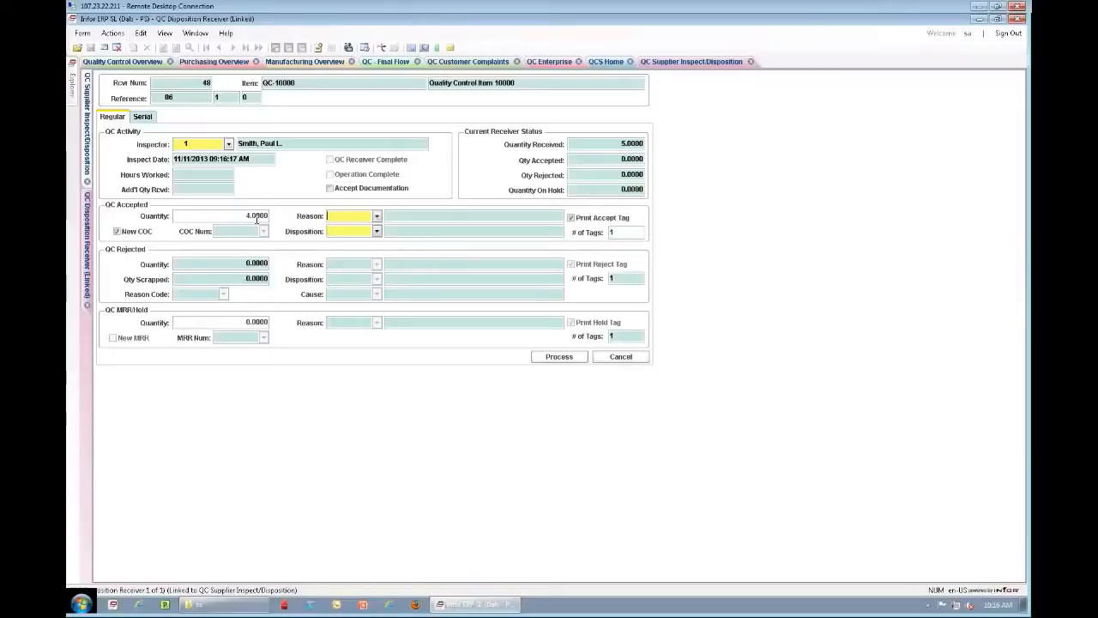
text(OK)
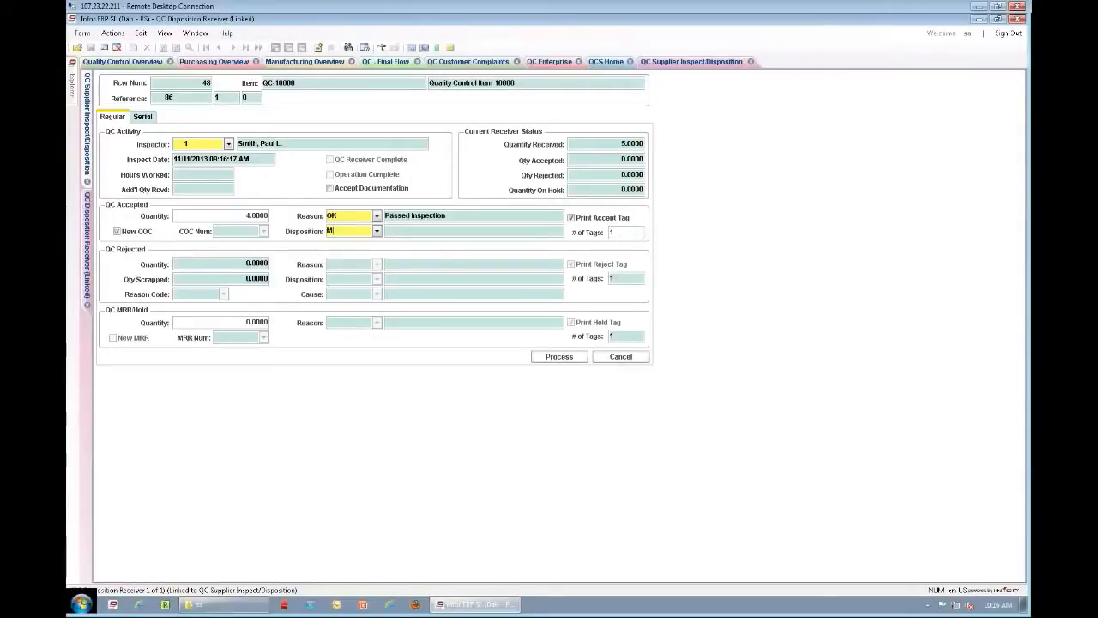
text(S)
key(Tab)
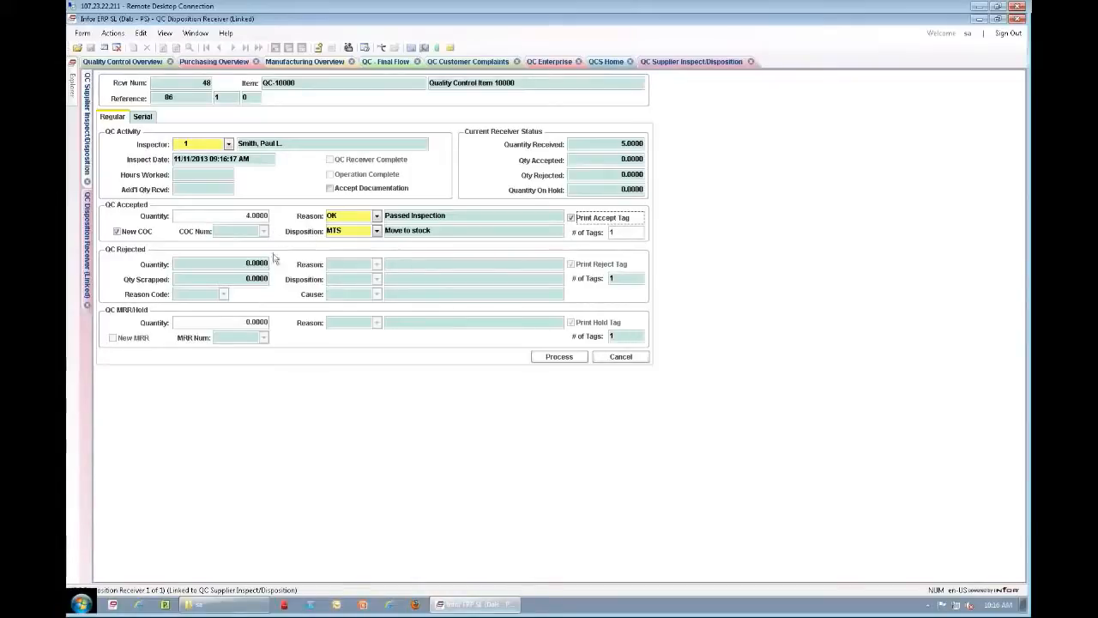
Put a quantity of 1 on MRR/hold with reason HOLD (Hold Pending Review/Disposition)
click(246, 322)
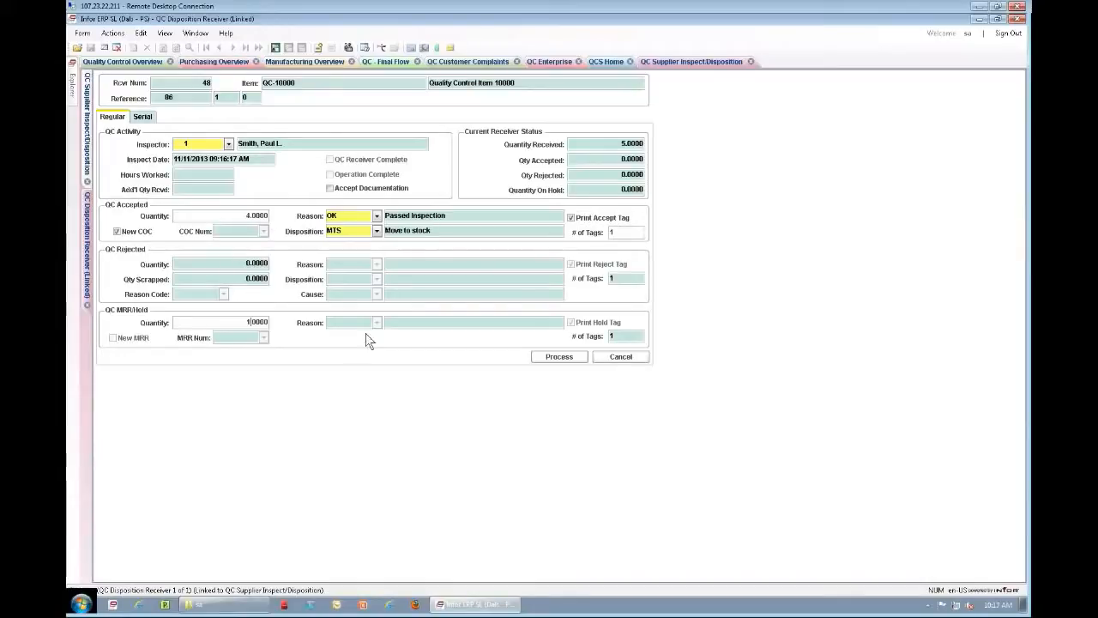
key(Tab)
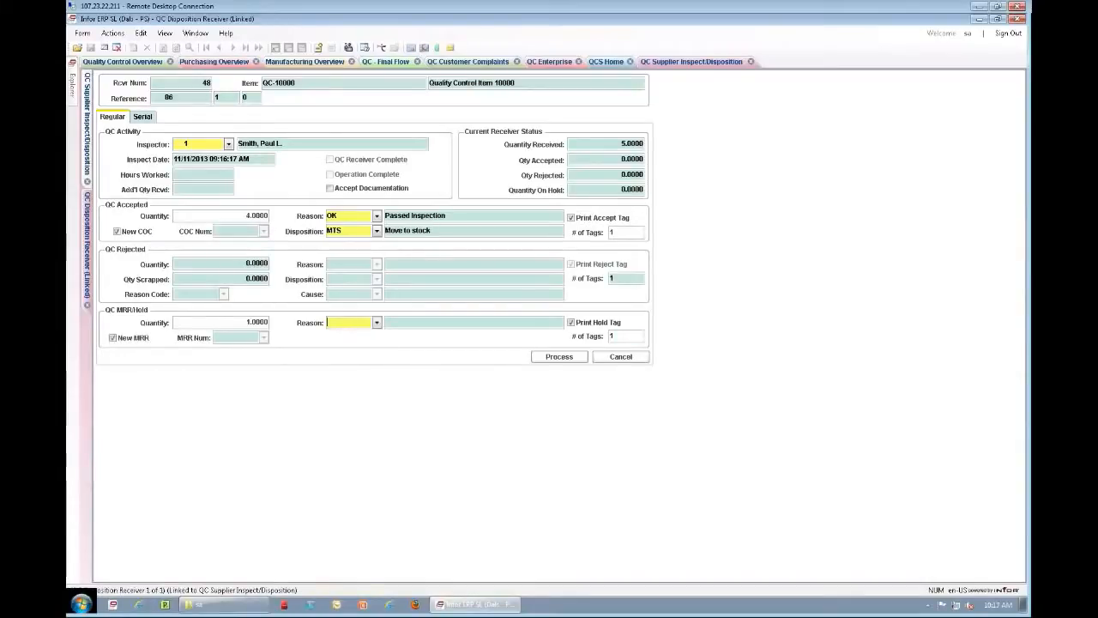
text(HOLF)
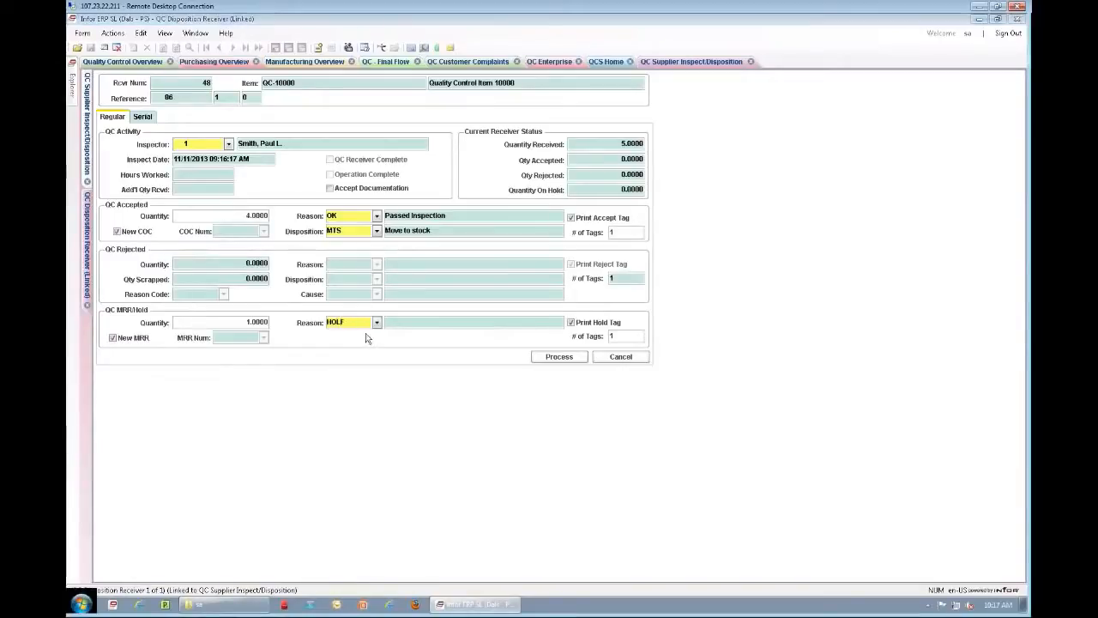
key(Tab)
click(551, 348)
text(HOLD)
key(Tab)
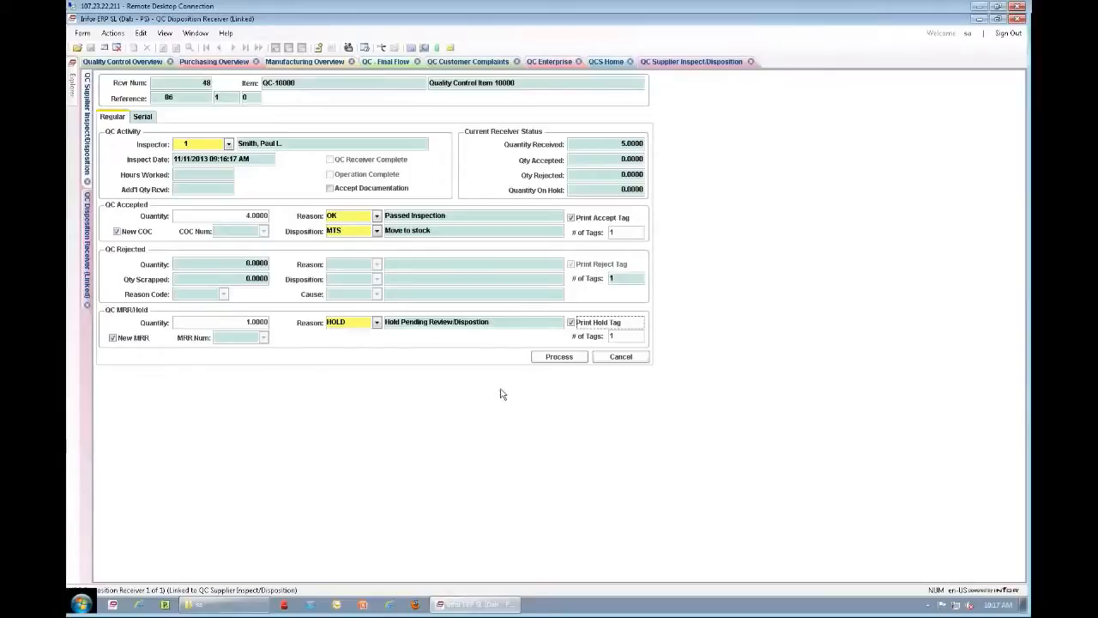
Process the receiver disposition and acknowledge its messages to continue to the QC quantity move
click(558, 357)
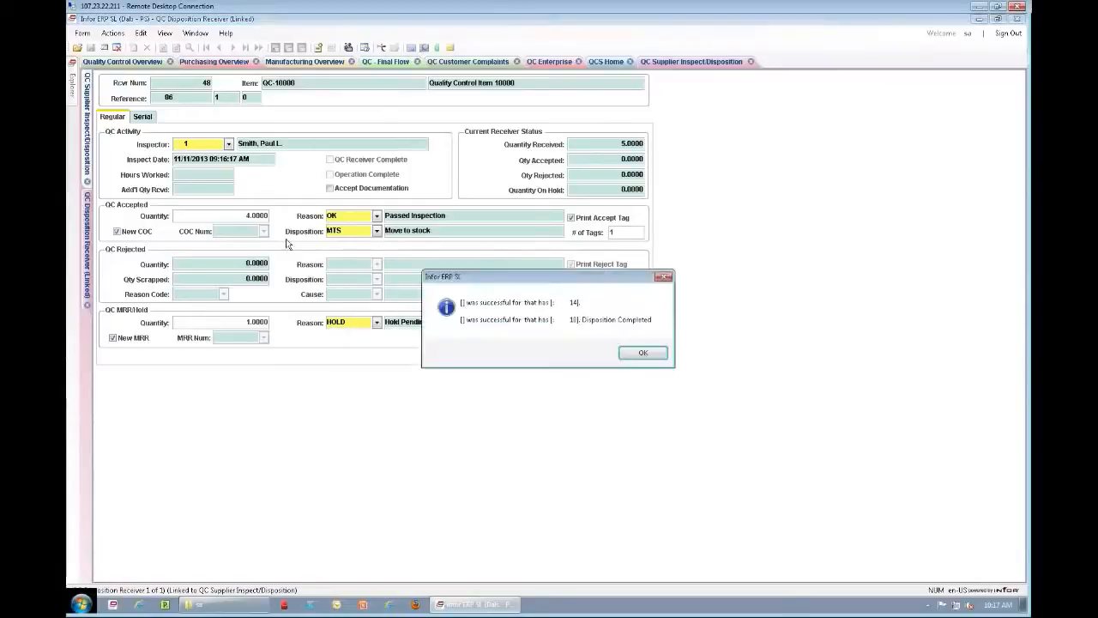
click(639, 354)
click(567, 345)
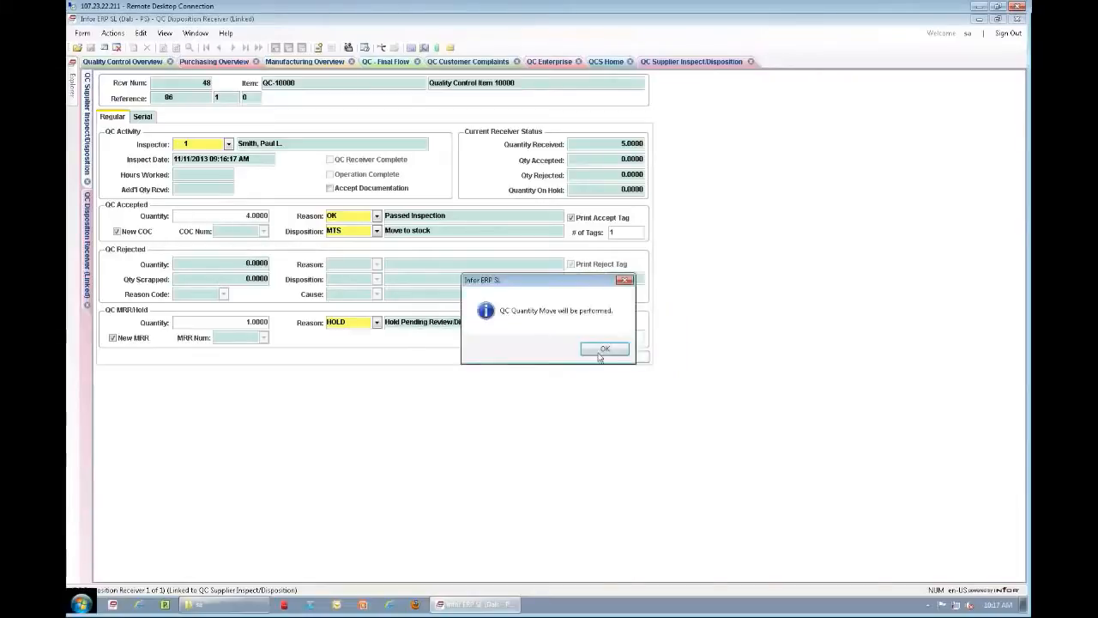
click(603, 351)
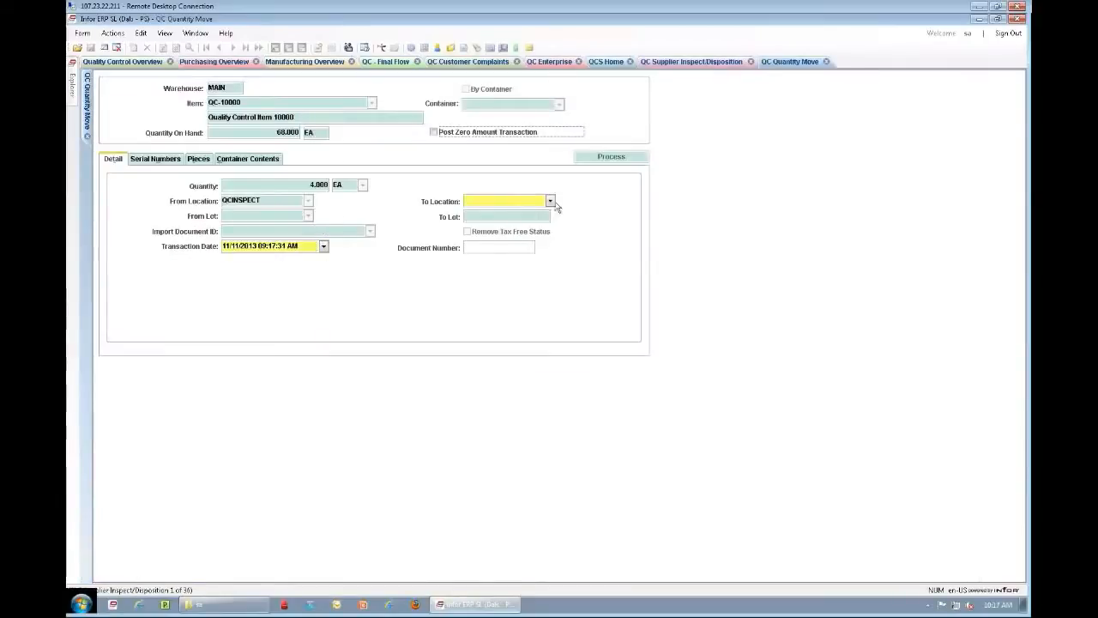
Move the accepted quantity from QCINSPECT to the STOCK location and process the move
click(548, 202)
click(487, 228)
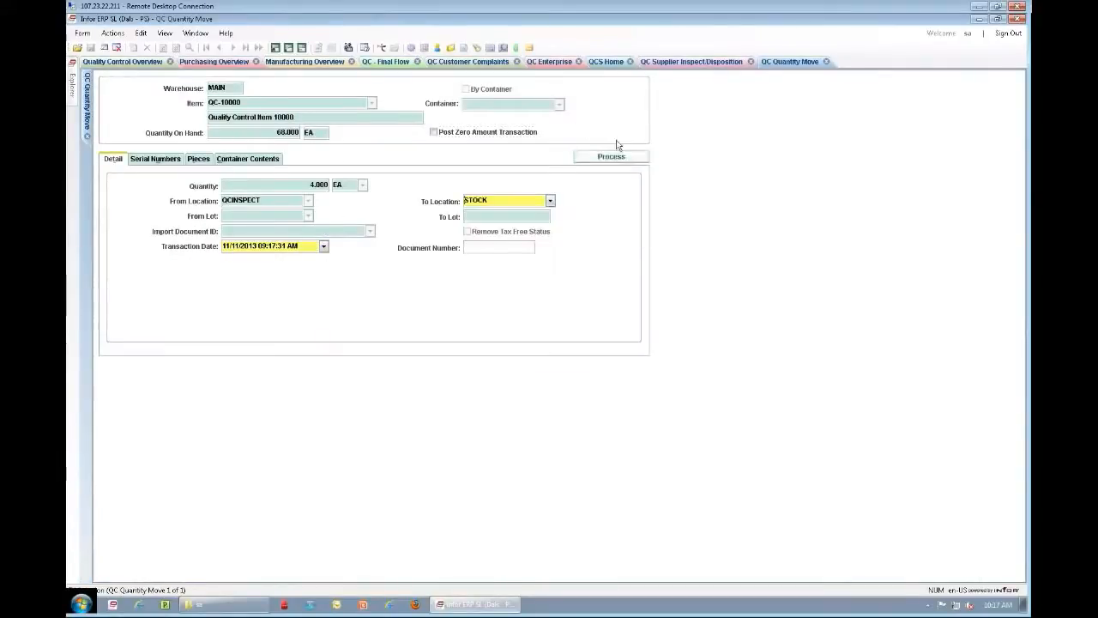
click(612, 156)
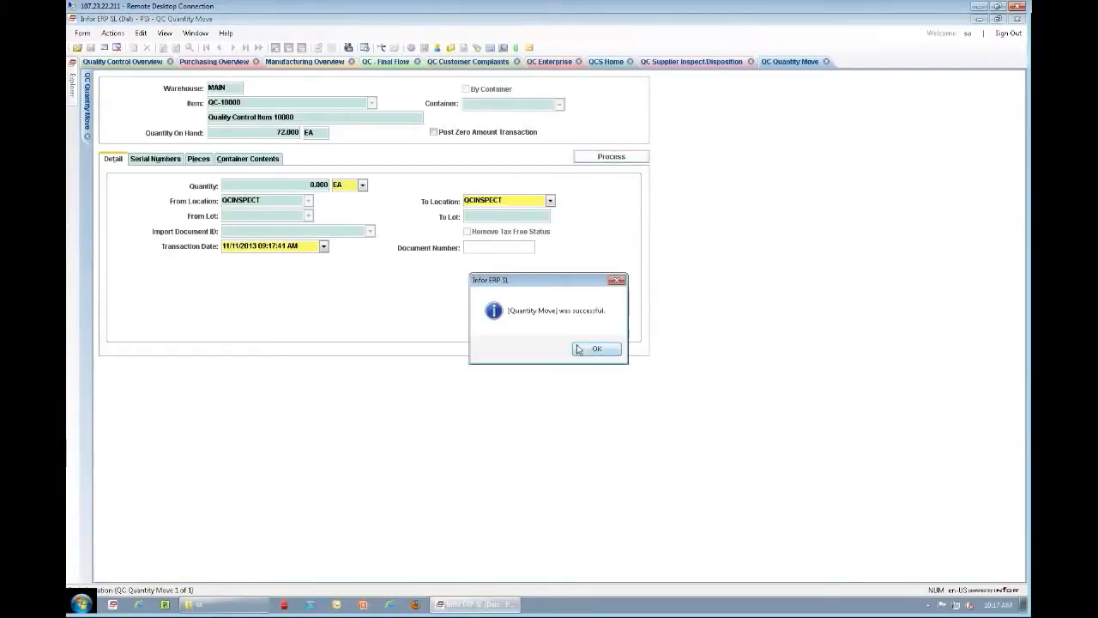
click(585, 349)
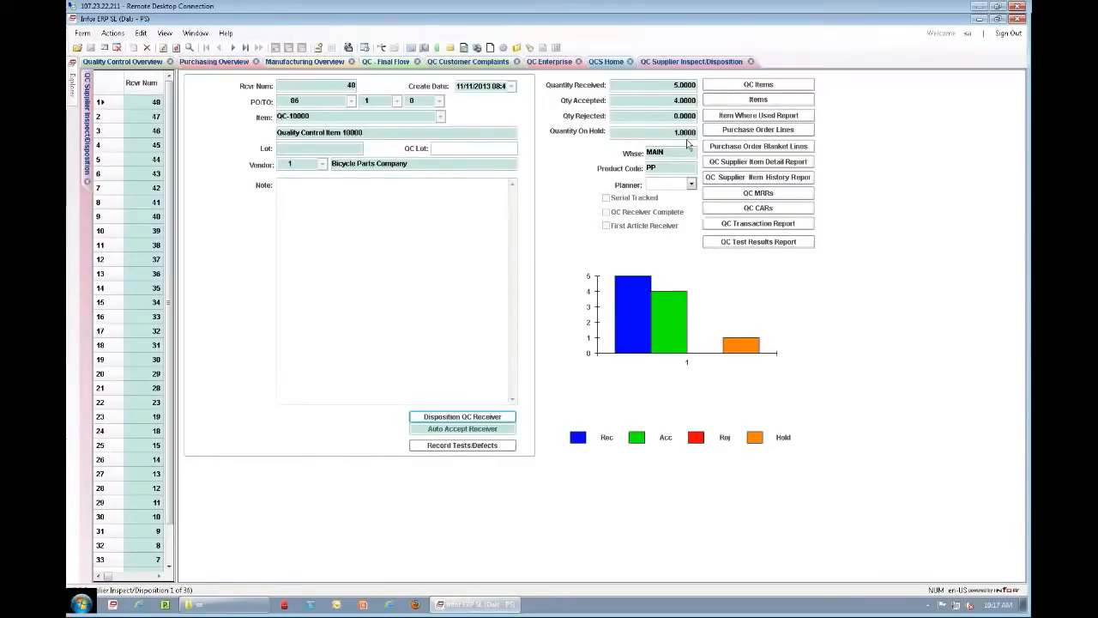
Open the receiver's MRR, check its correction/containment page, and enter "Describe the problem..." as the problem description
click(760, 193)
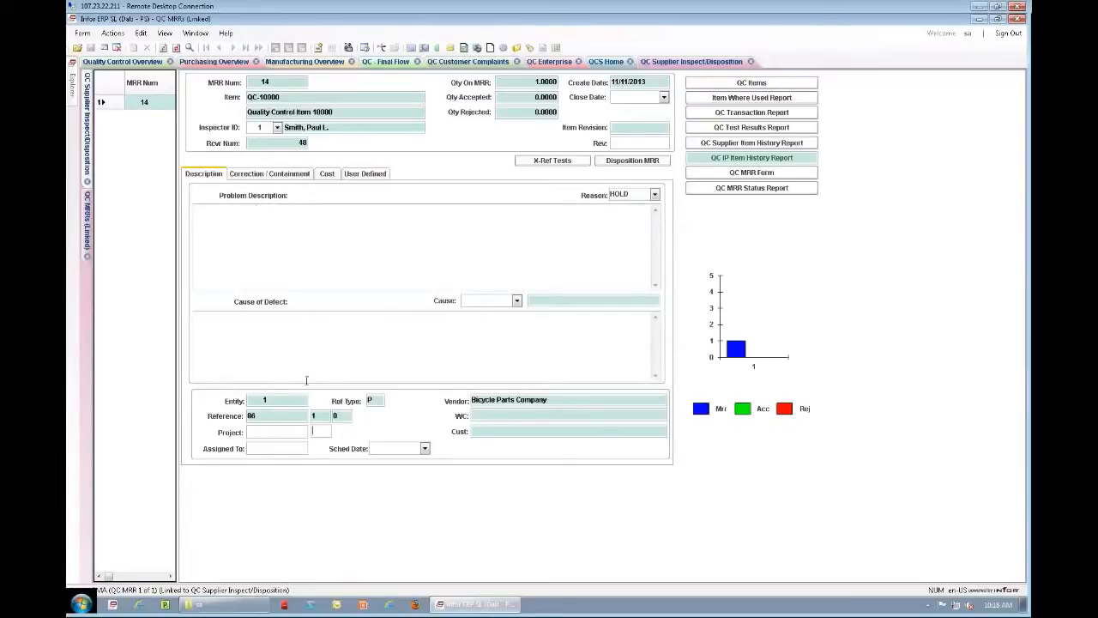
click(267, 175)
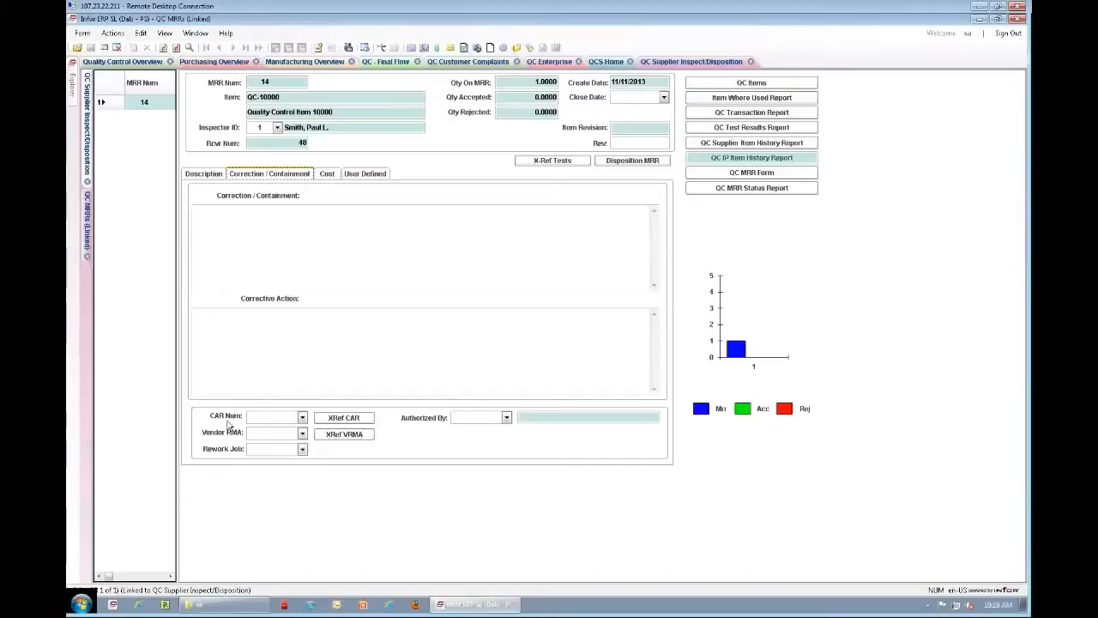
click(205, 174)
click(222, 234)
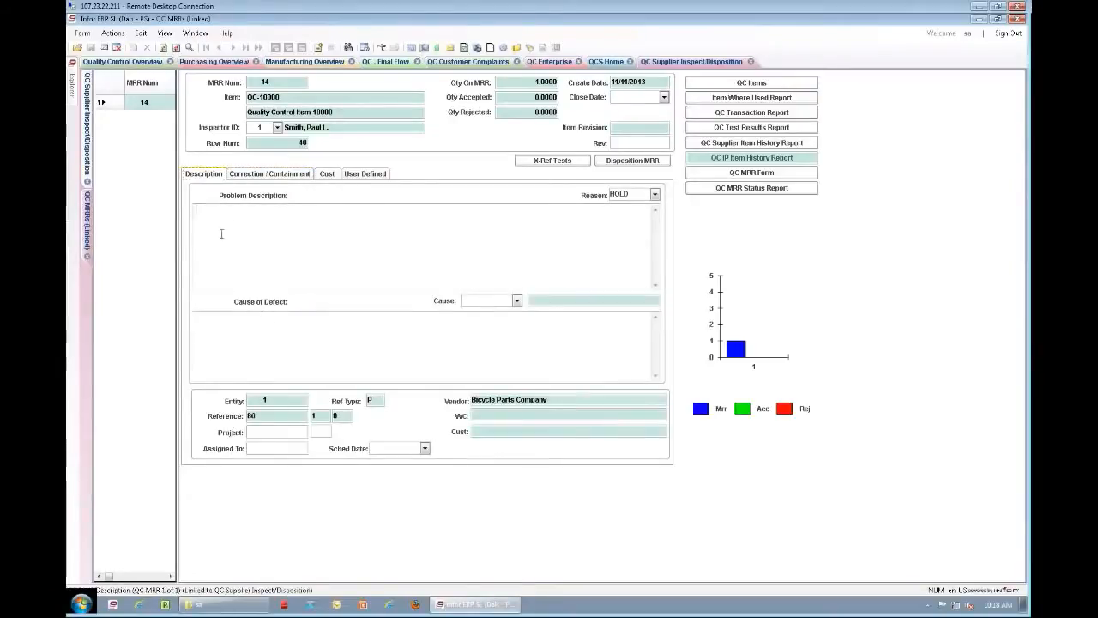
text(Describe the problem...)
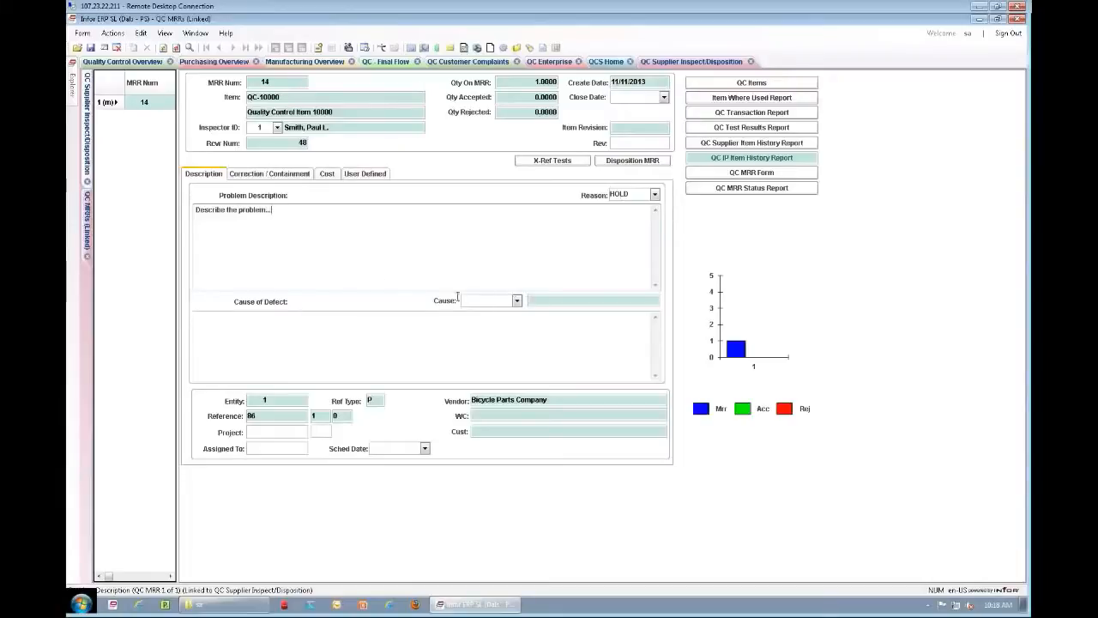
Enter "Cause..." as the MRR's cause of defect and set the cause code to SUP (Supplier)
click(284, 326)
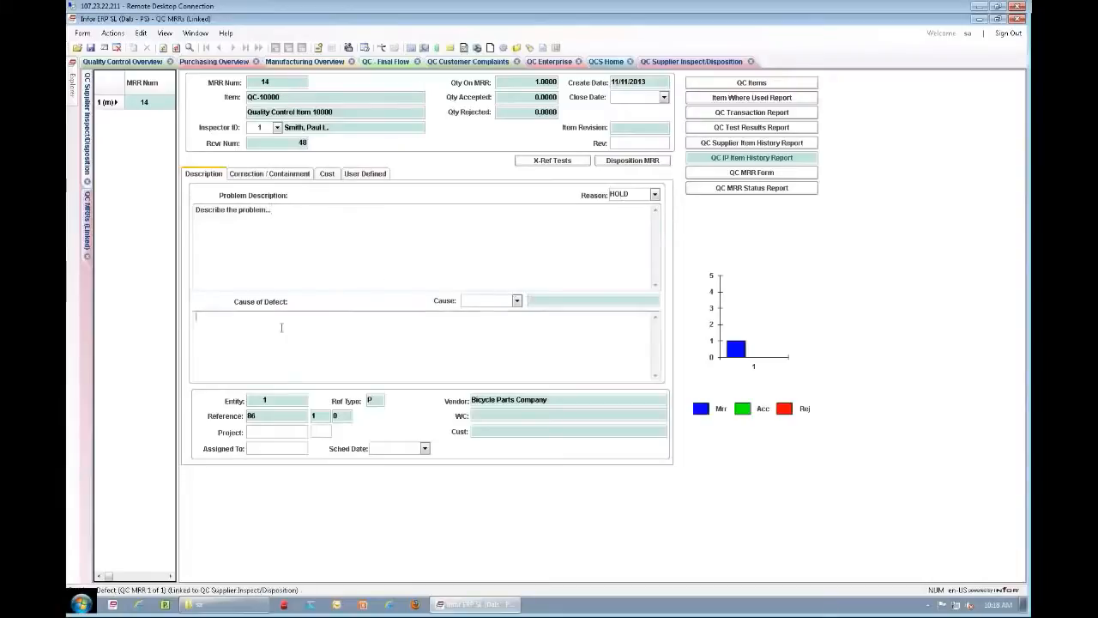
text(C)
text(asu)
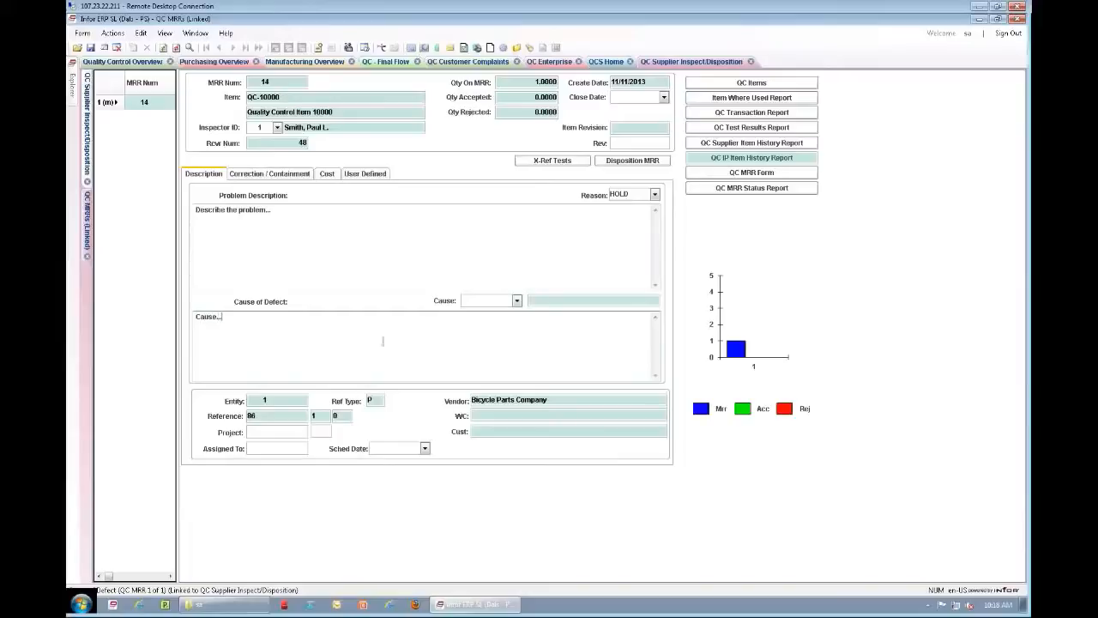
click(517, 300)
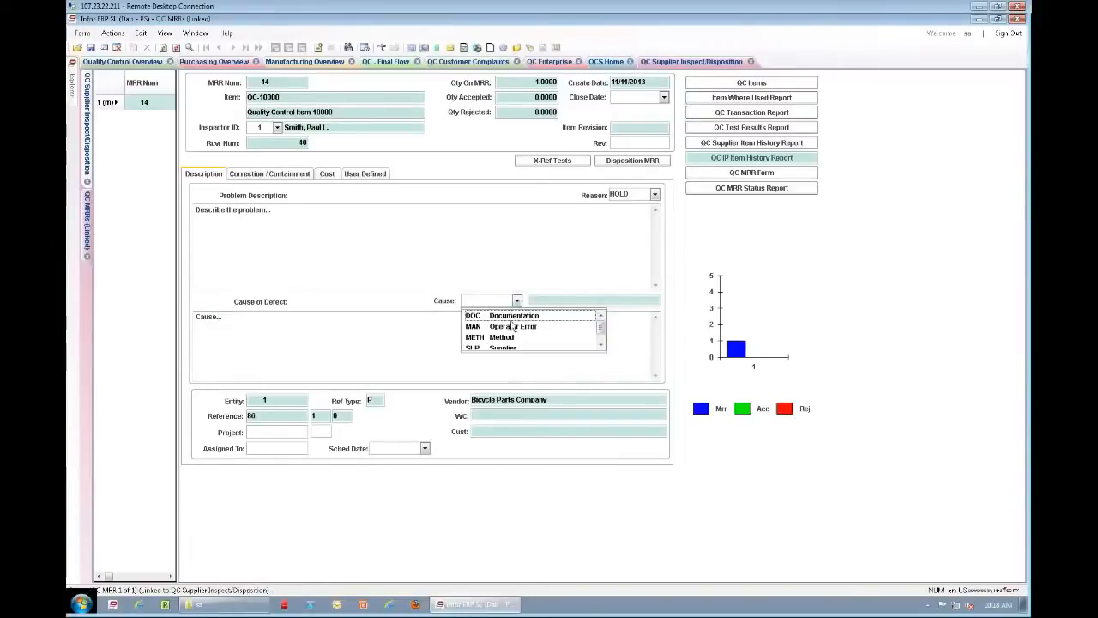
scroll(513, 336, down, 1)
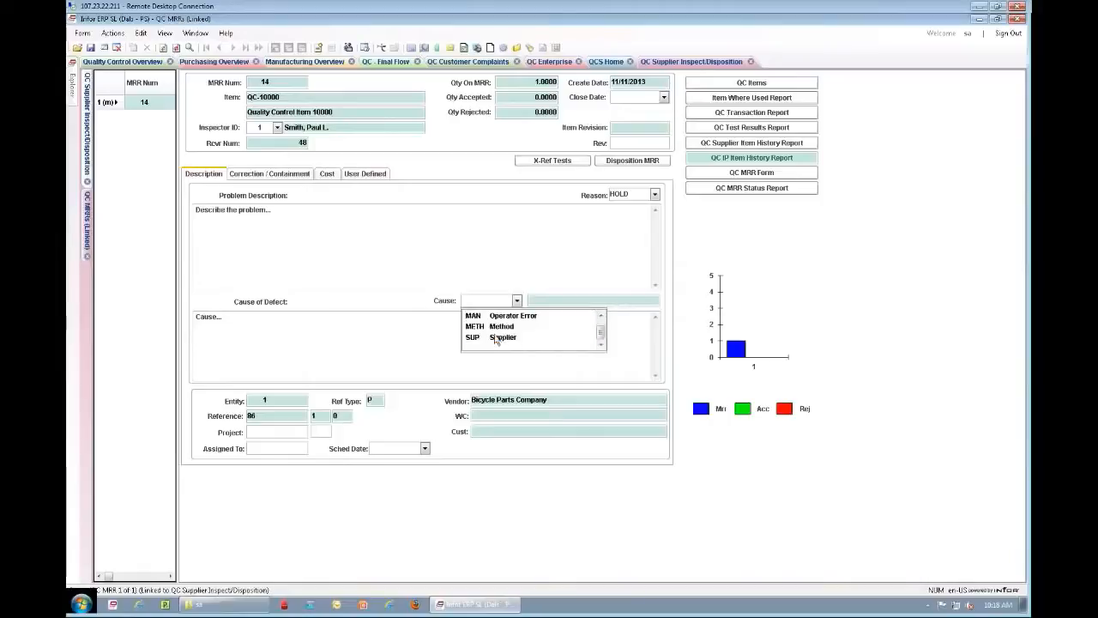
click(501, 338)
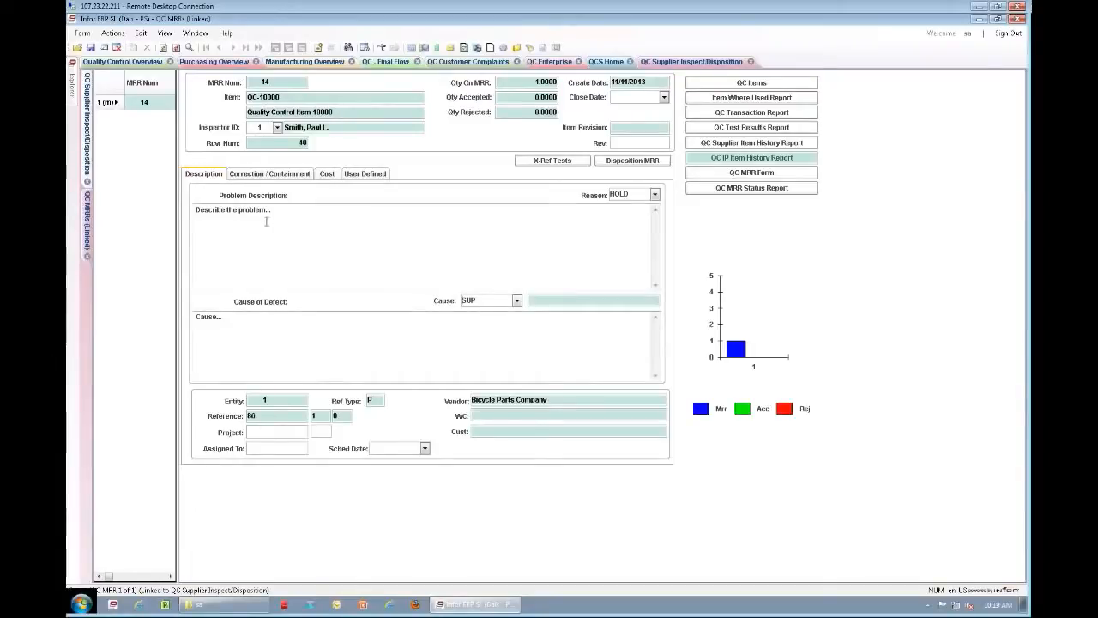
Review the MRR's correction/containment page and the available cost types and cost activities, and return to its description
click(282, 174)
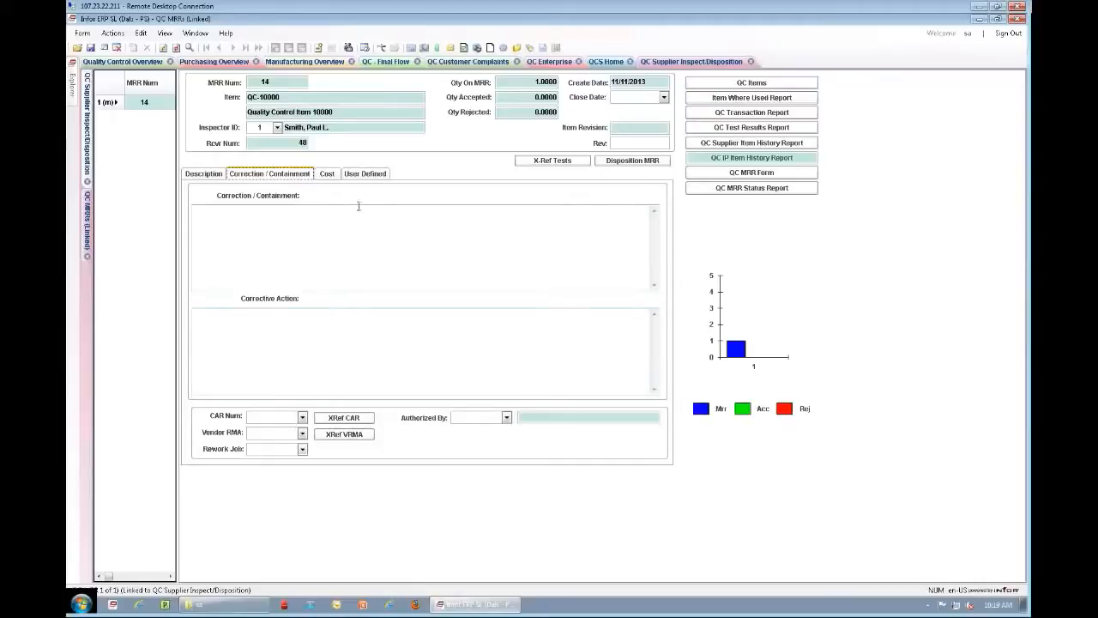
click(329, 172)
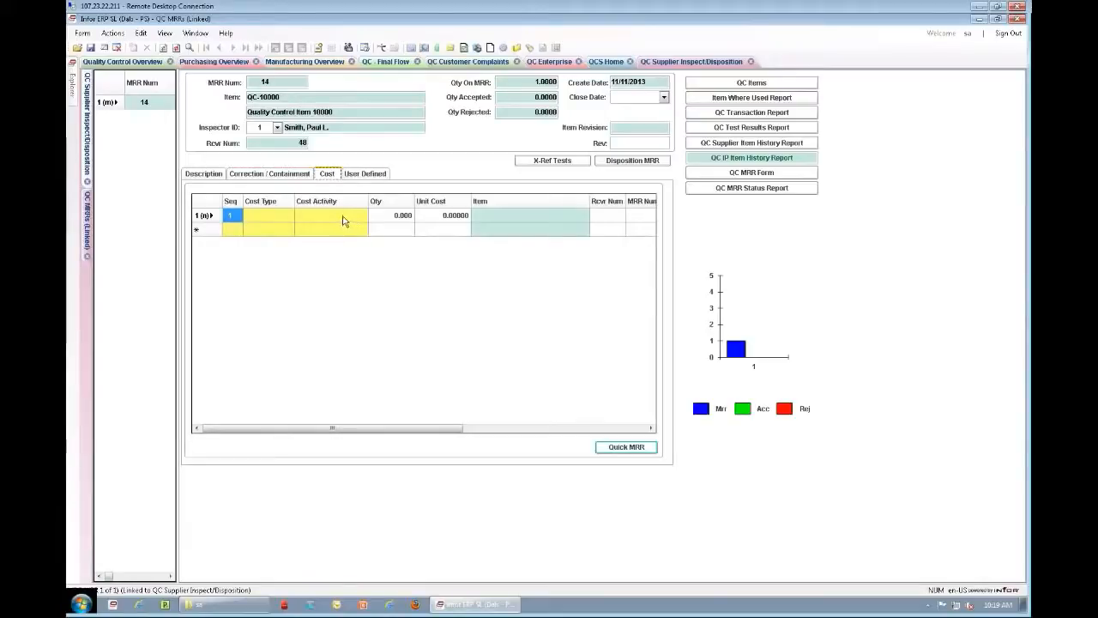
click(290, 214)
click(290, 216)
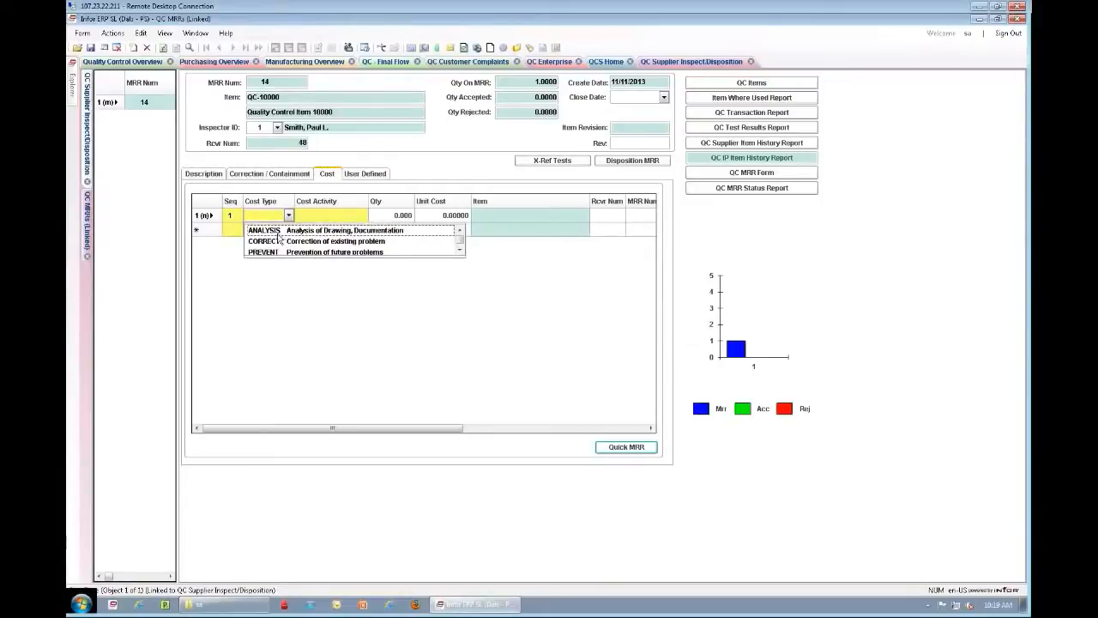
click(351, 219)
click(362, 216)
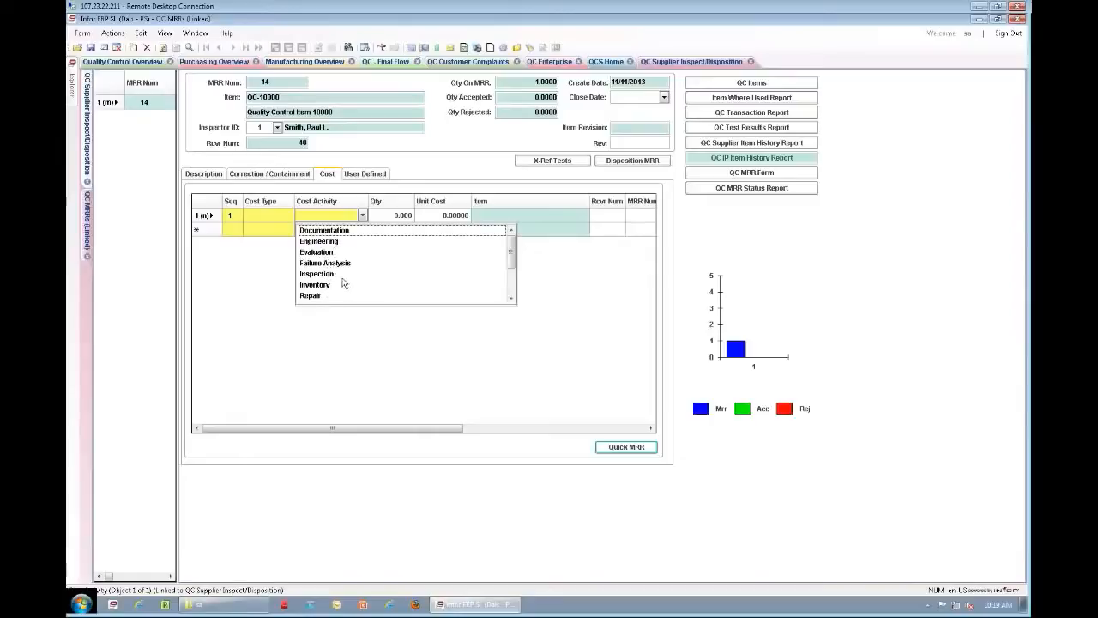
click(264, 255)
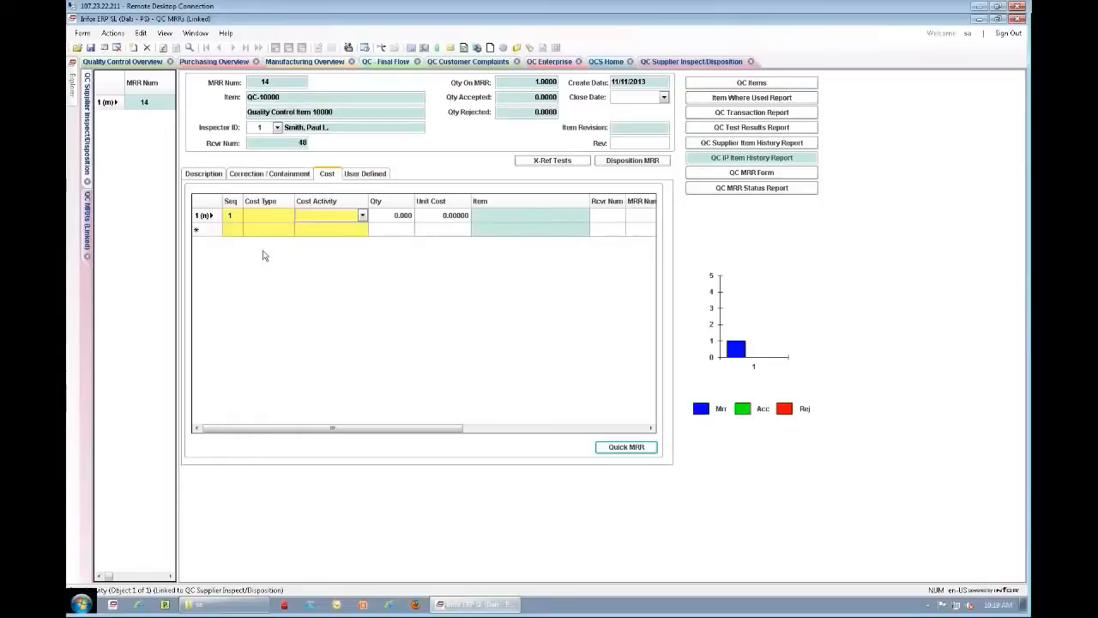
click(204, 176)
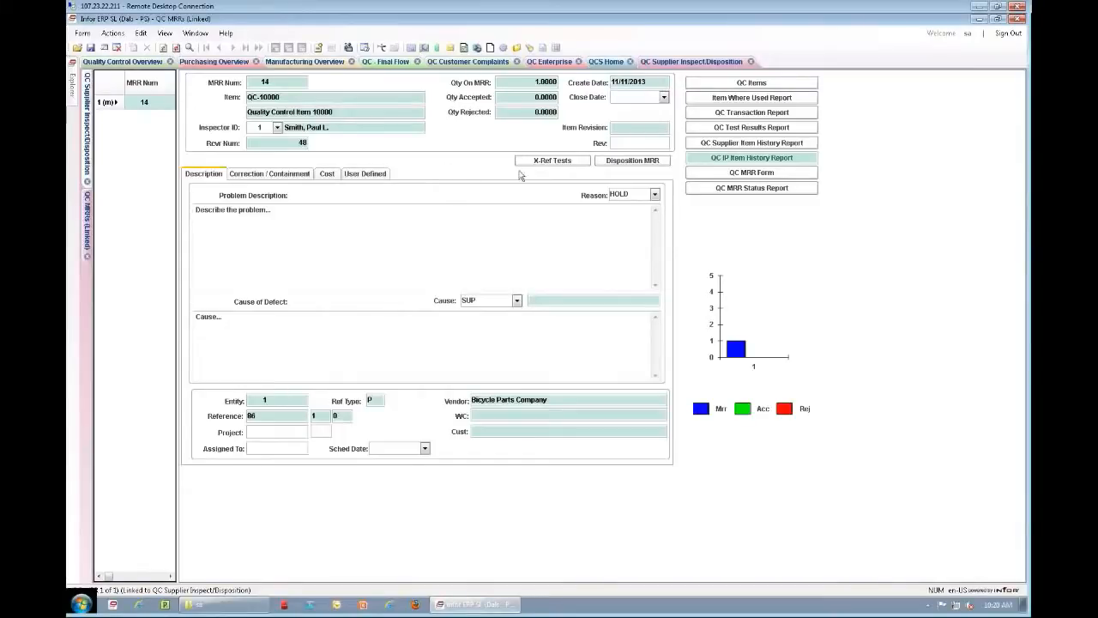
Start the disposition of the MRR and set its inspector to 1
click(631, 161)
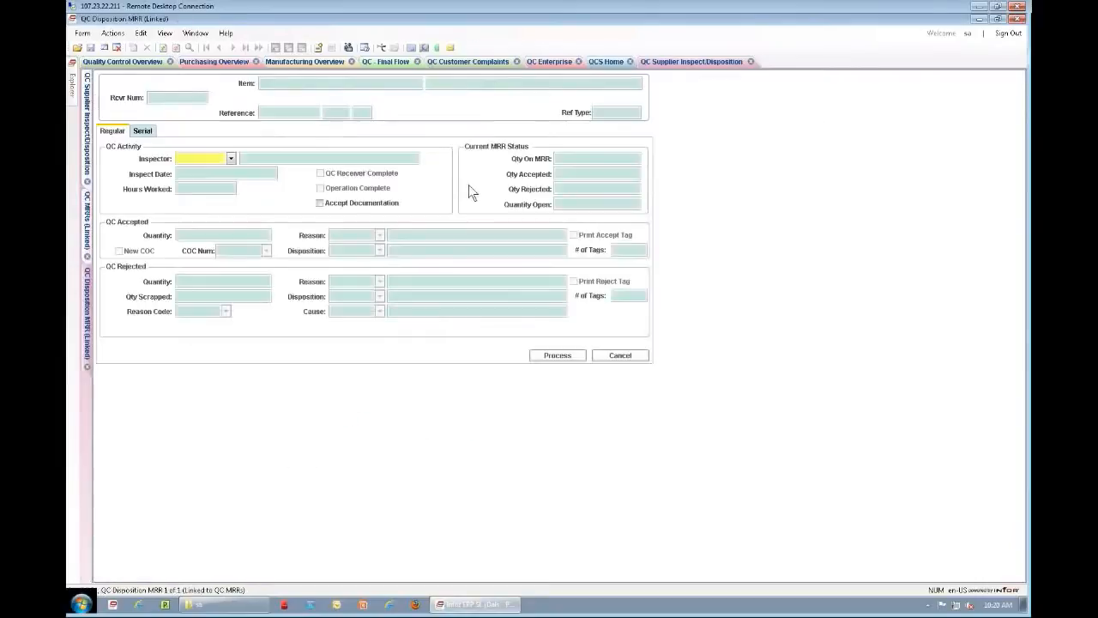
text(1)
key(Tab)
Set the MRR's rejected quantity to 1 with reason FI (Failed Inspection) and disposition RTV (Return to Vendor)
click(254, 281)
text(1)
key(Tab)
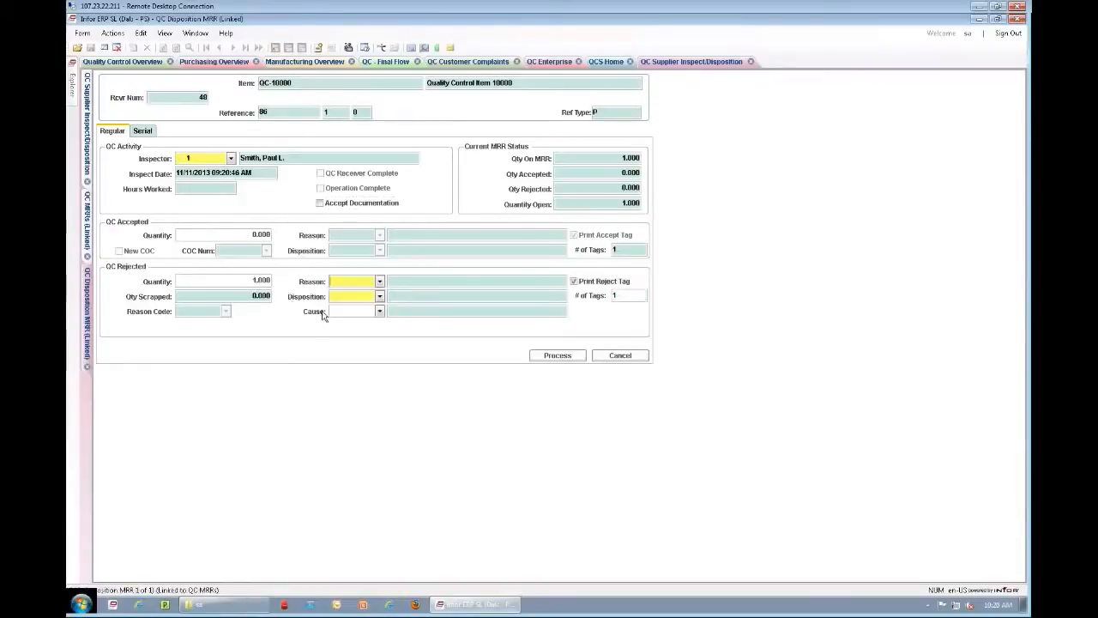
text(FI)
key(Tab)
text(RTV)
key(Tab)
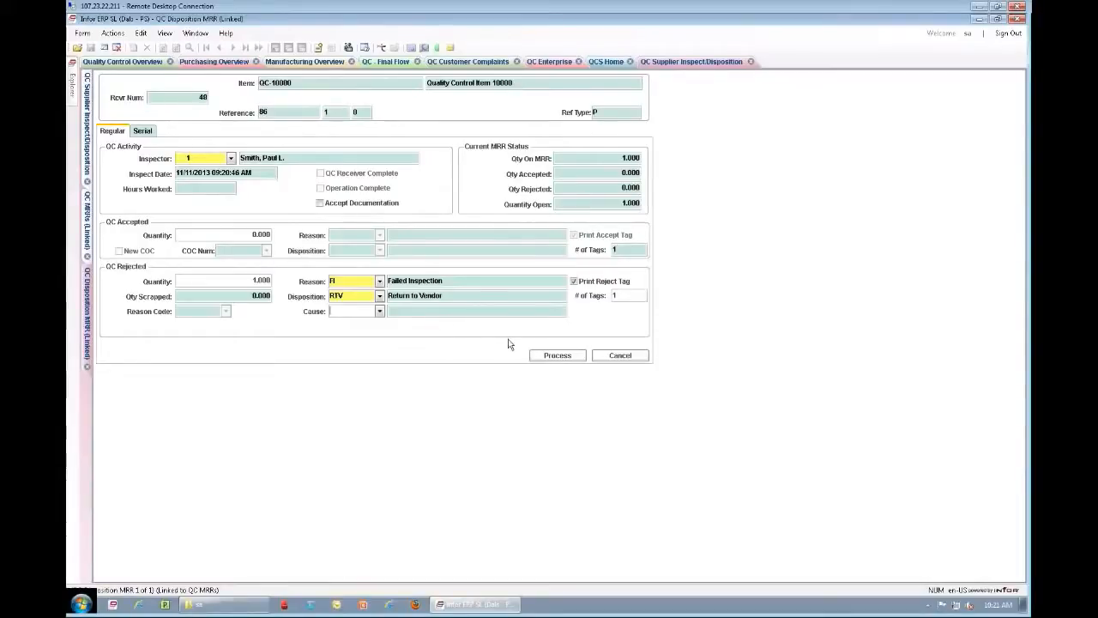
Process the MRR disposition, create a VRMA for the rejected quantity and agree to send an e-mail for it
click(547, 359)
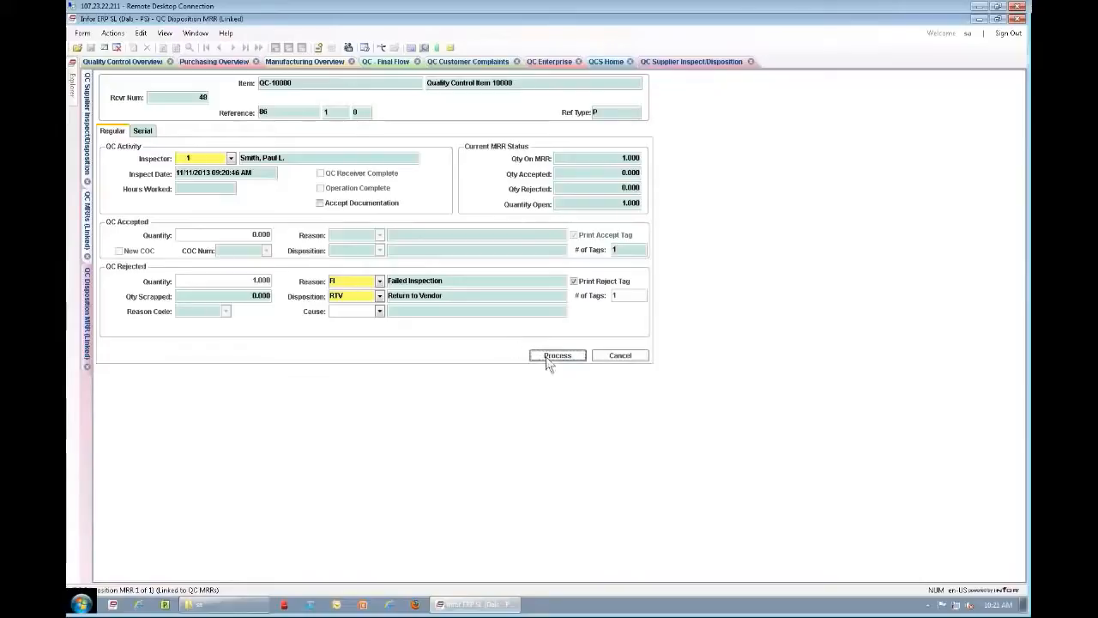
click(580, 348)
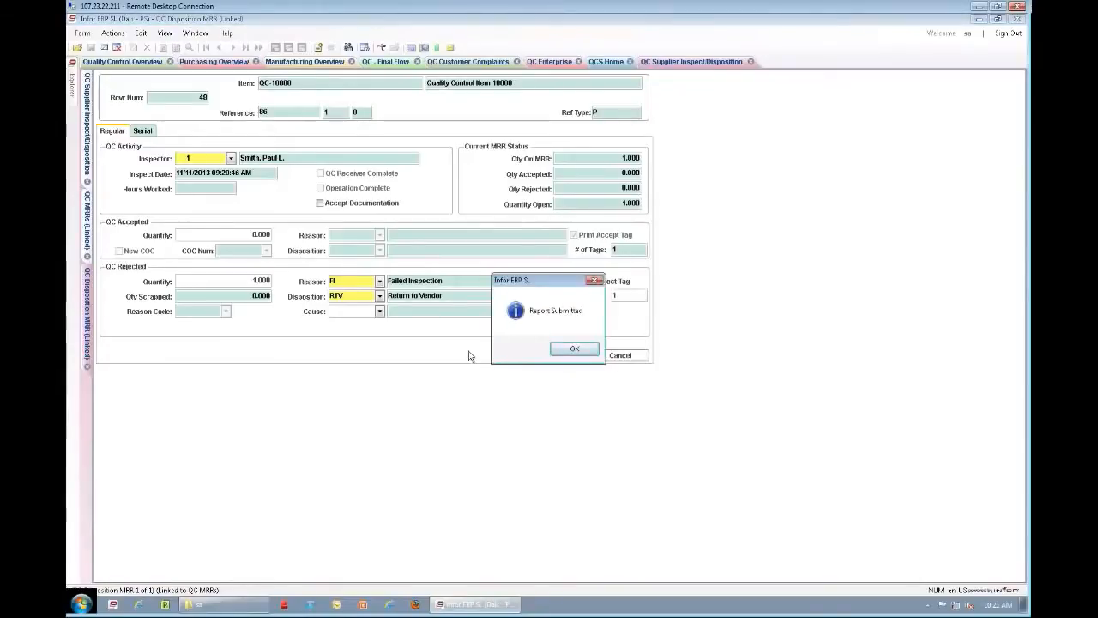
click(579, 352)
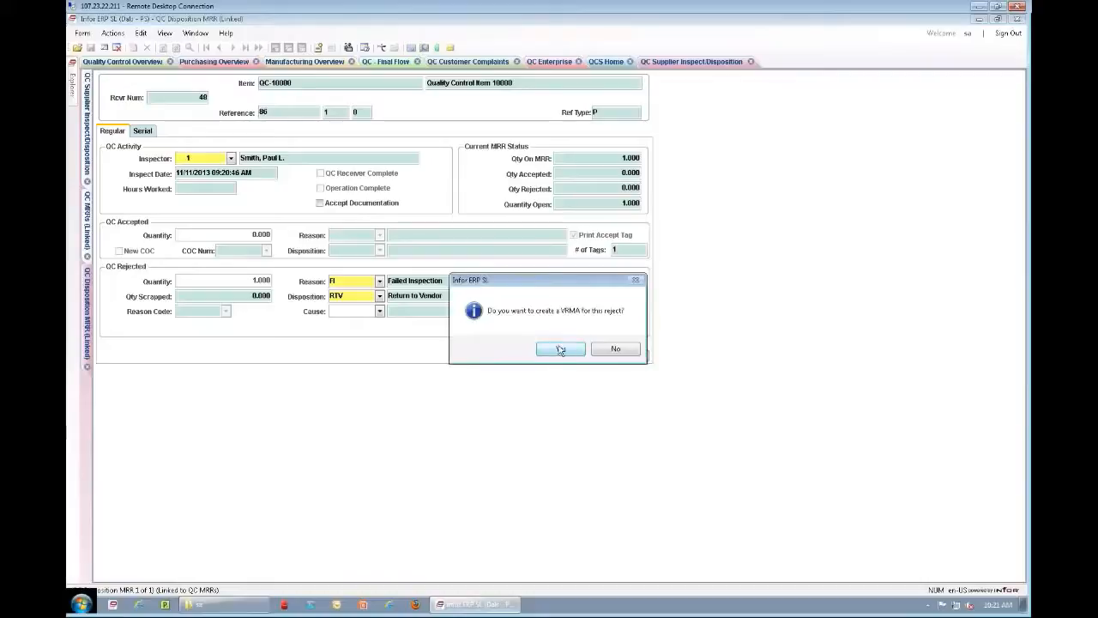
click(560, 350)
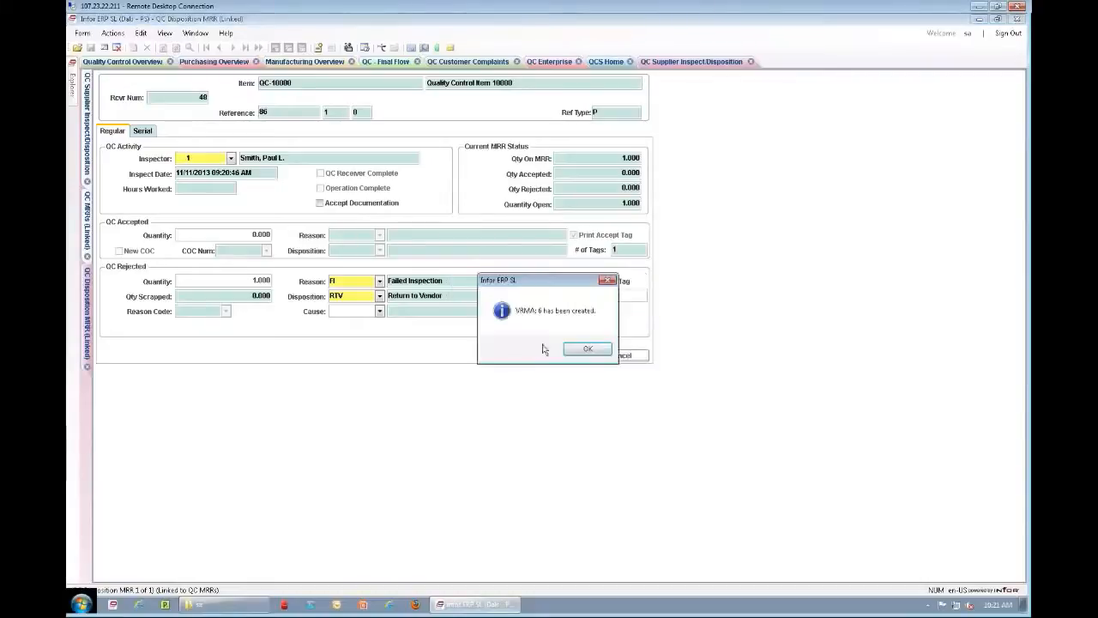
click(576, 349)
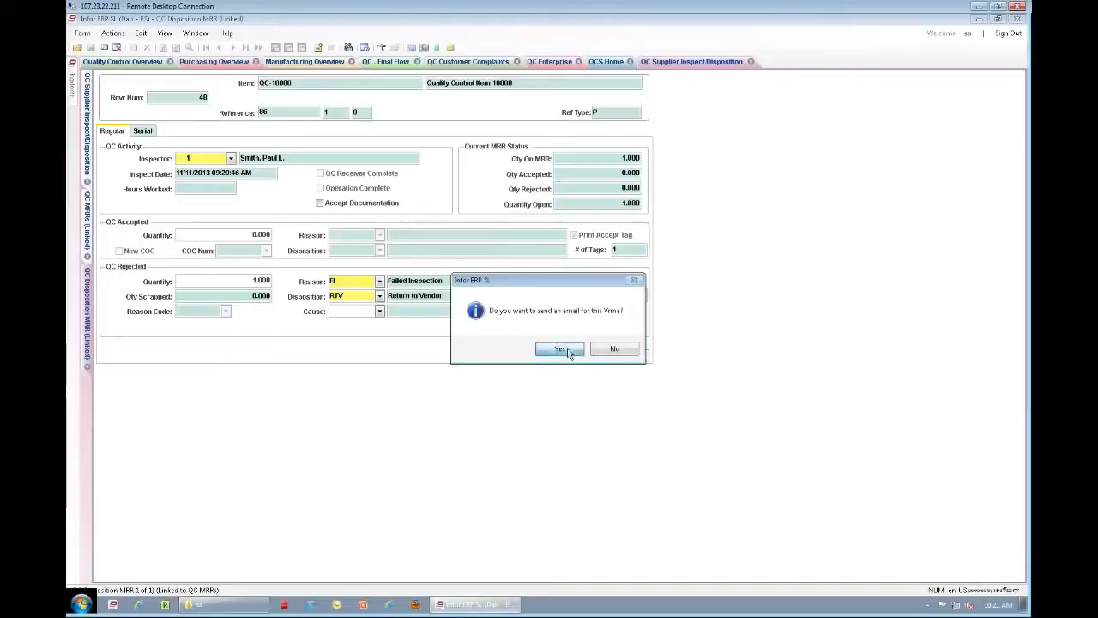
click(562, 350)
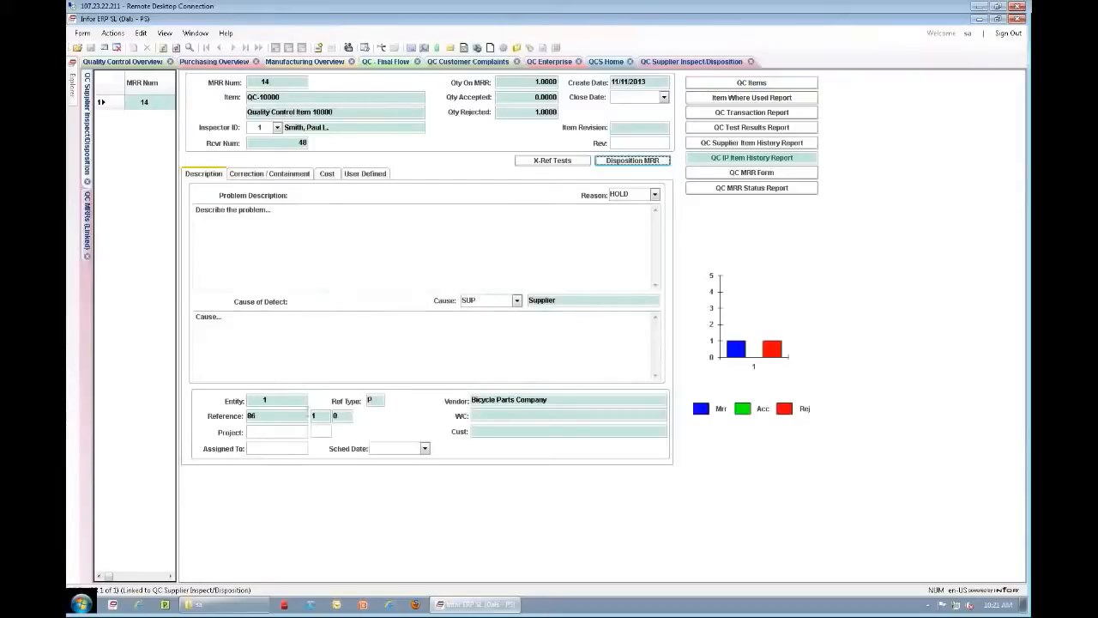
Assign vendor RMA 6 to the MRR and review its cross-referenced RMA record before closing the supplier inspection
click(269, 174)
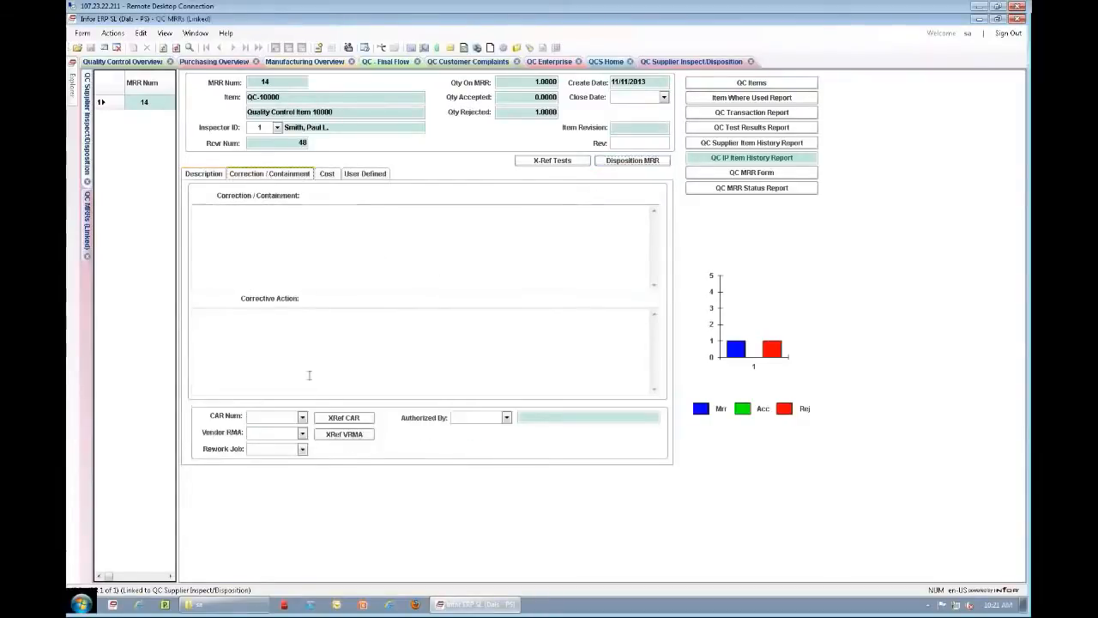
click(302, 448)
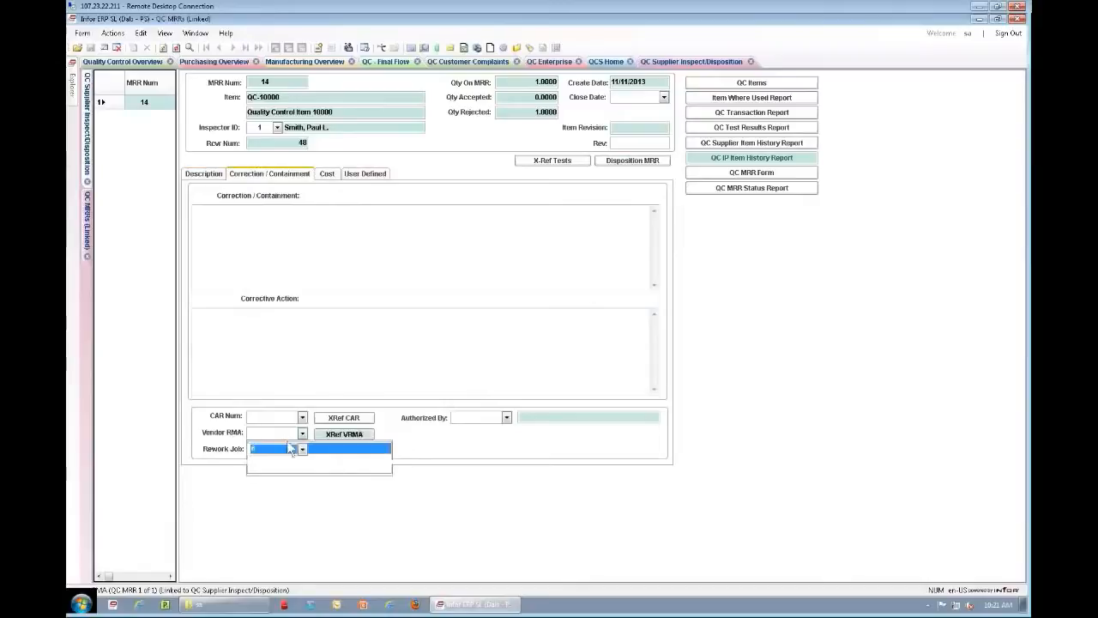
click(318, 448)
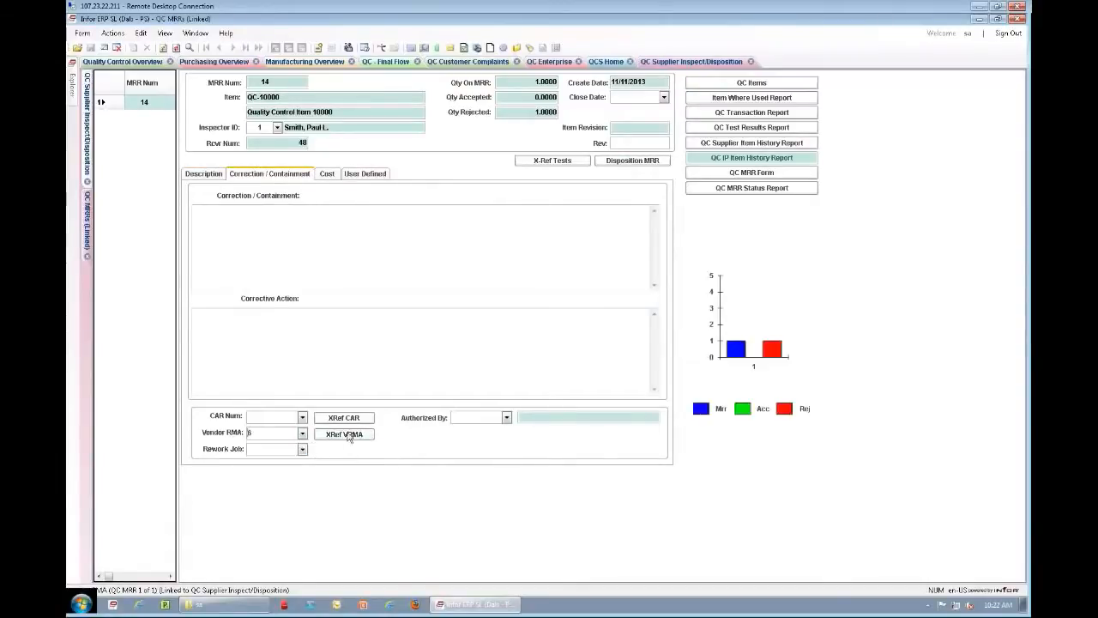
click(344, 435)
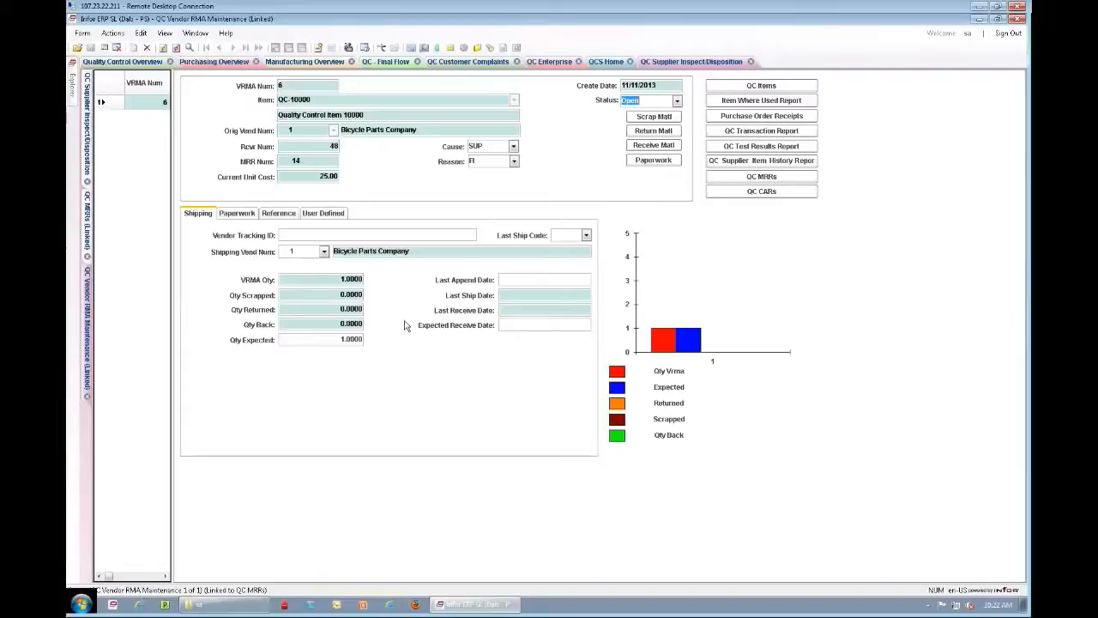
click(752, 62)
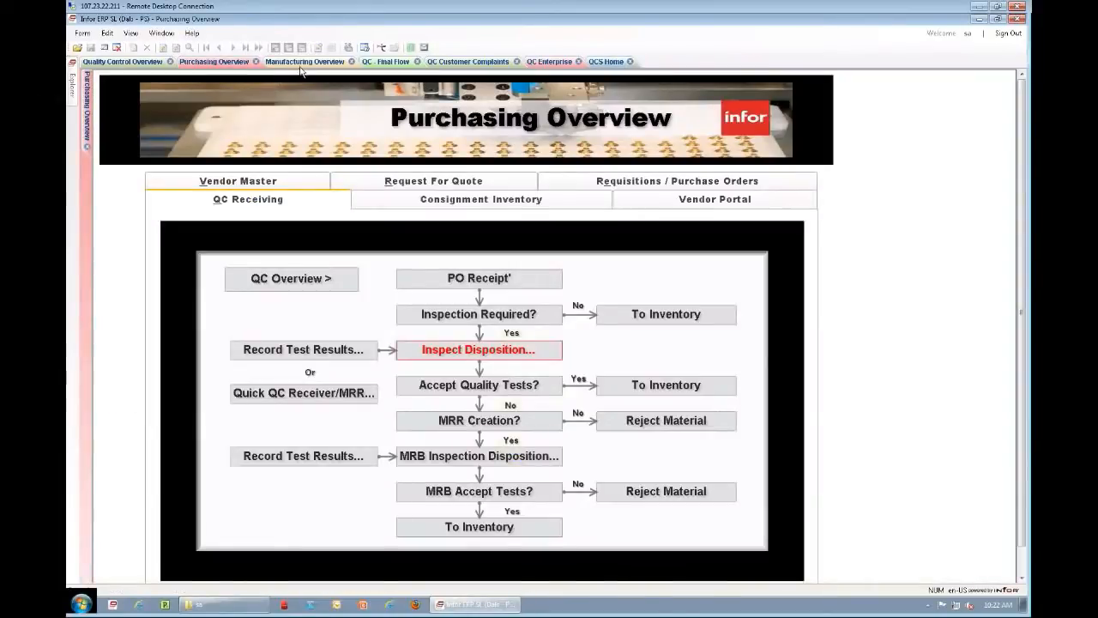
Open the in-process job inspection and disposition from the manufacturing overview and examine the receivers' items, jobs, operations and quantities
click(303, 65)
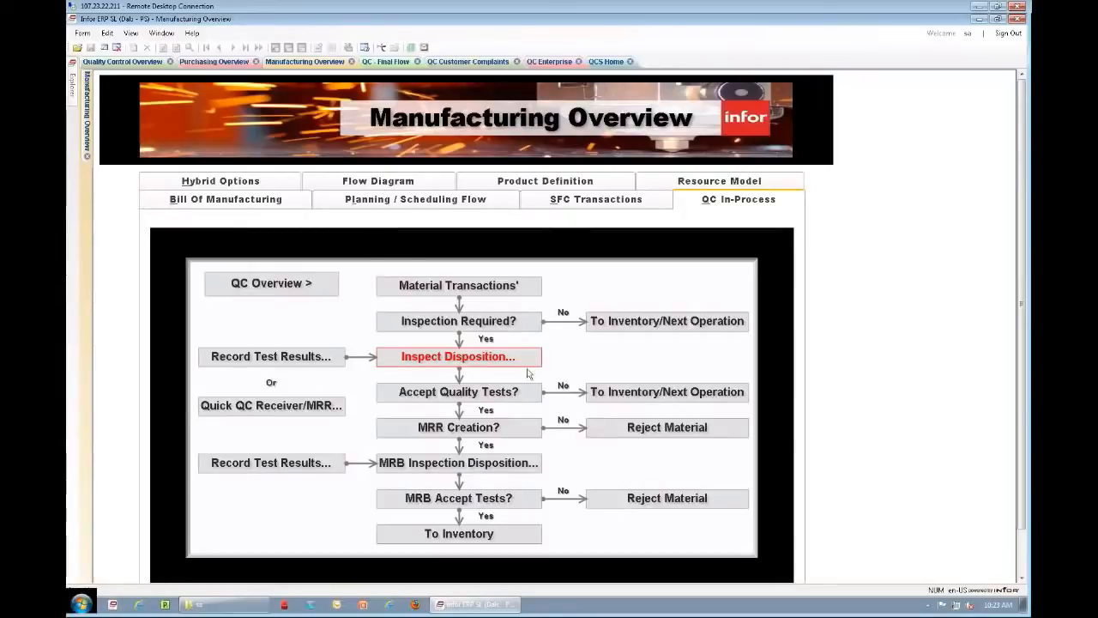
click(459, 359)
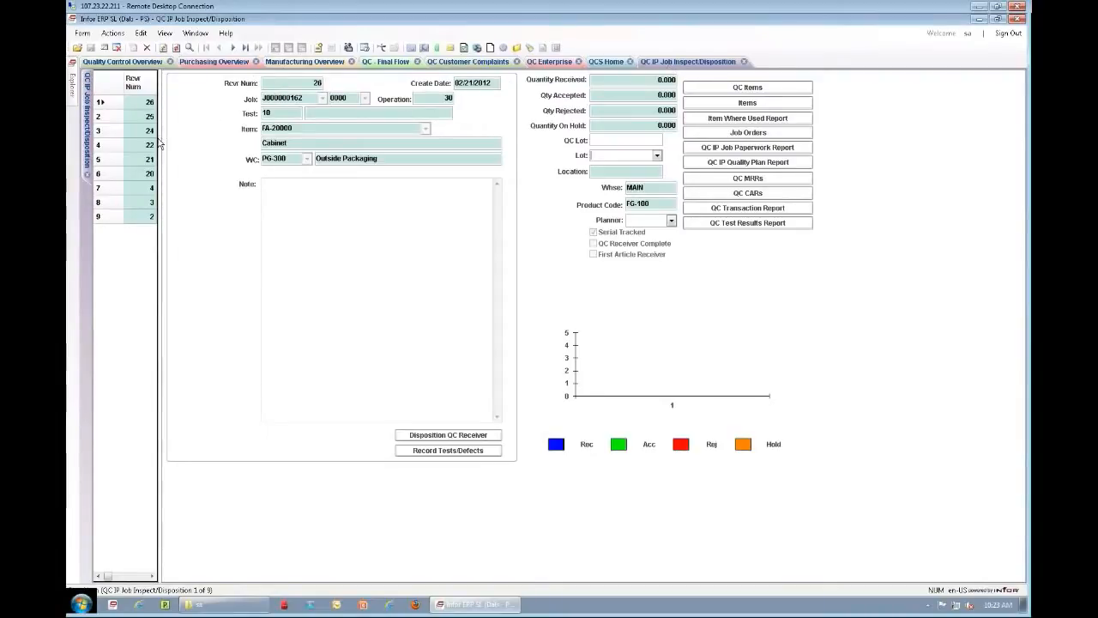
drag(161, 147, 632, 147)
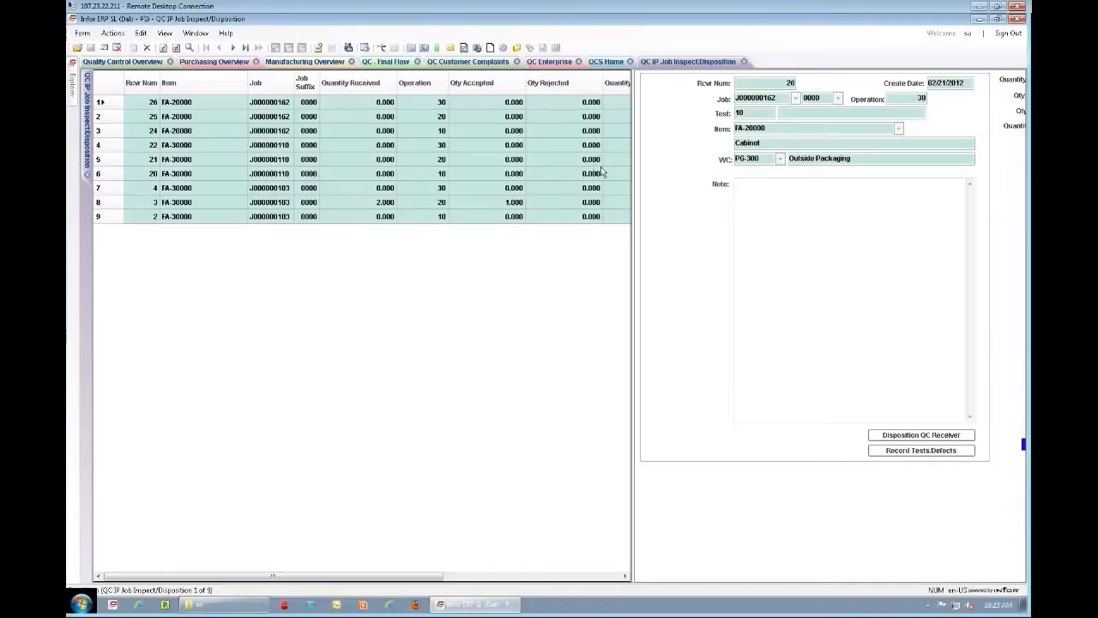
drag(633, 175, 243, 174)
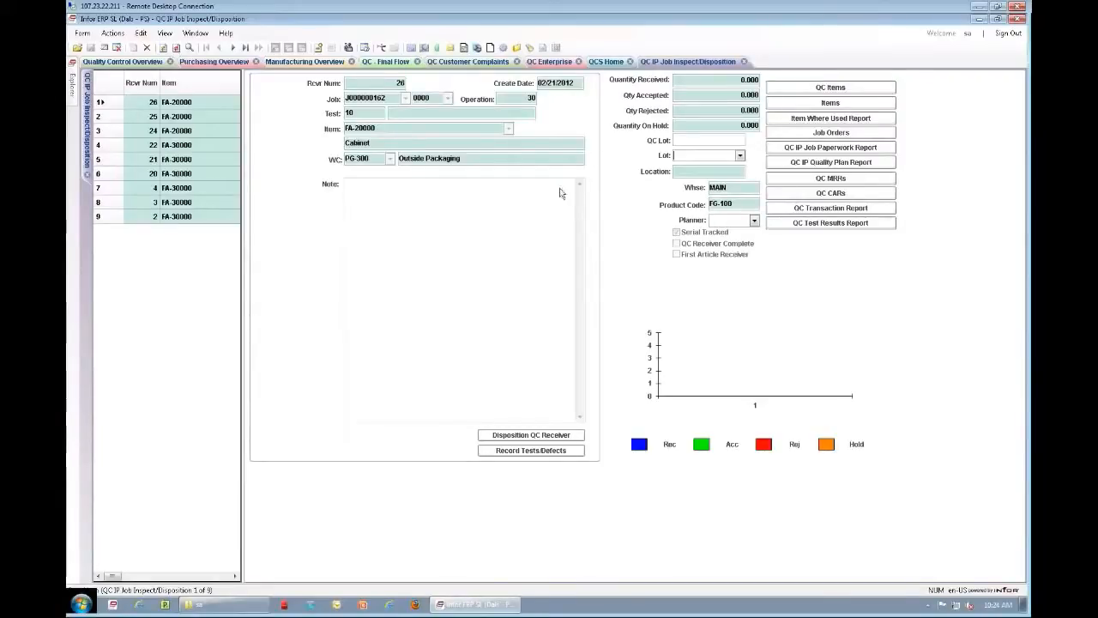
Open the test results entry for in-process receiver 26 and review its batch/summary tests alongside the receiver details
click(515, 452)
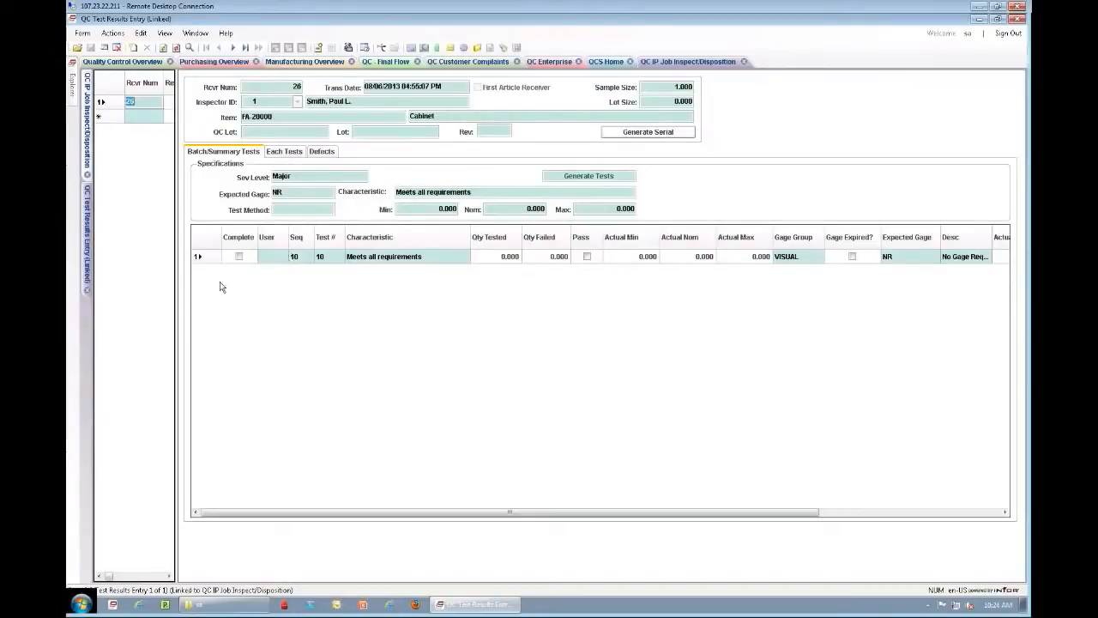
click(87, 137)
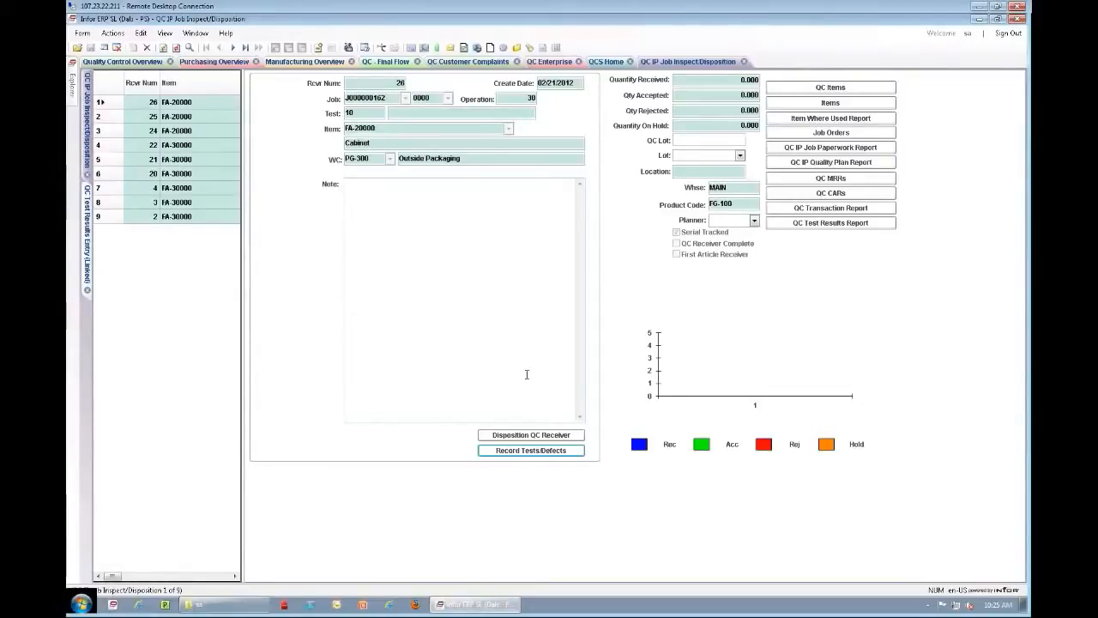
click(87, 228)
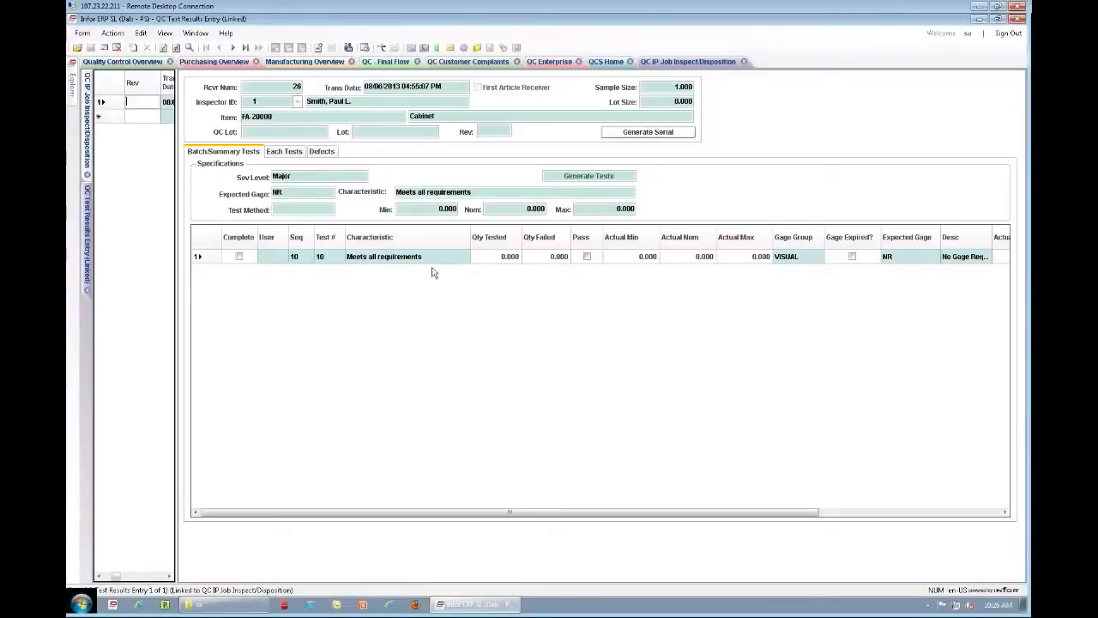
Generate the defects list for receiver 26 in its test results entry
click(322, 153)
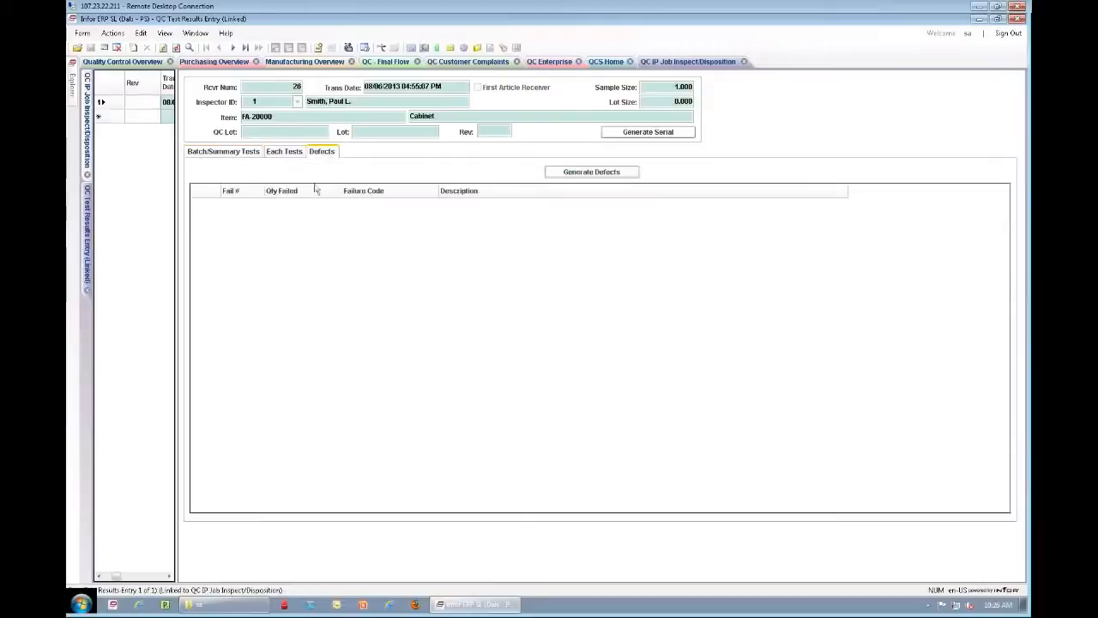
click(581, 175)
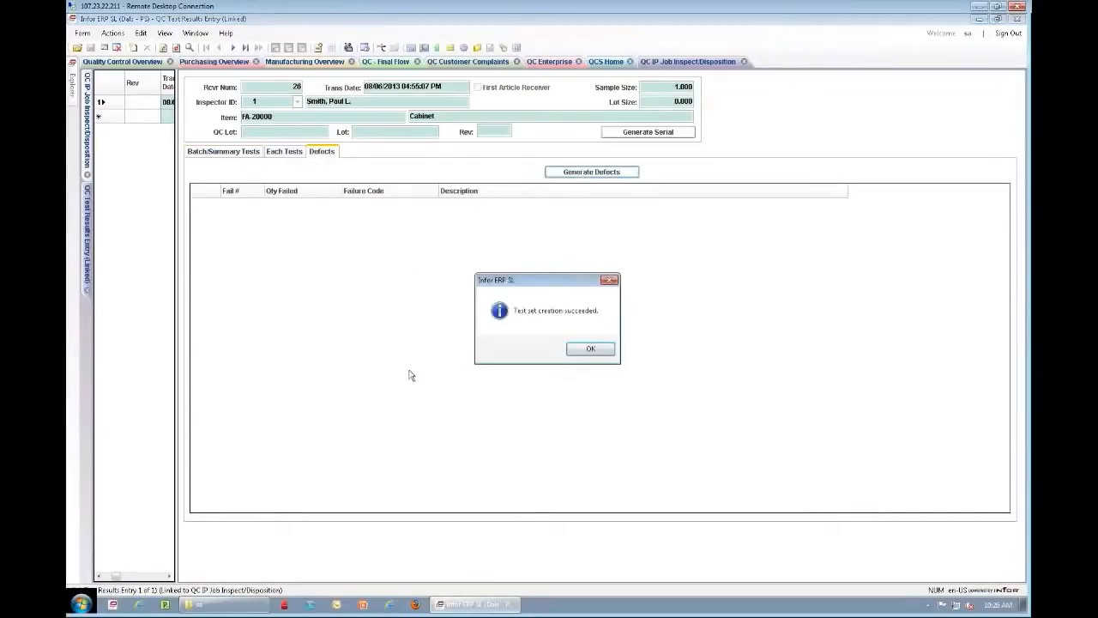
click(591, 349)
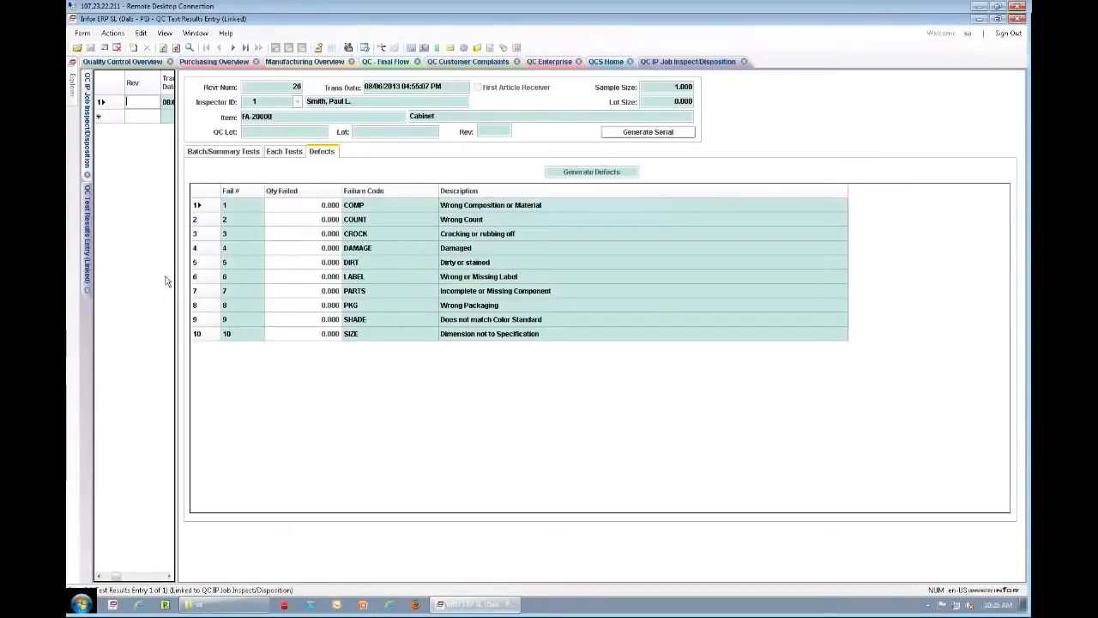
Close the test results entry and the job inspection form without saving the changed form definition
click(87, 290)
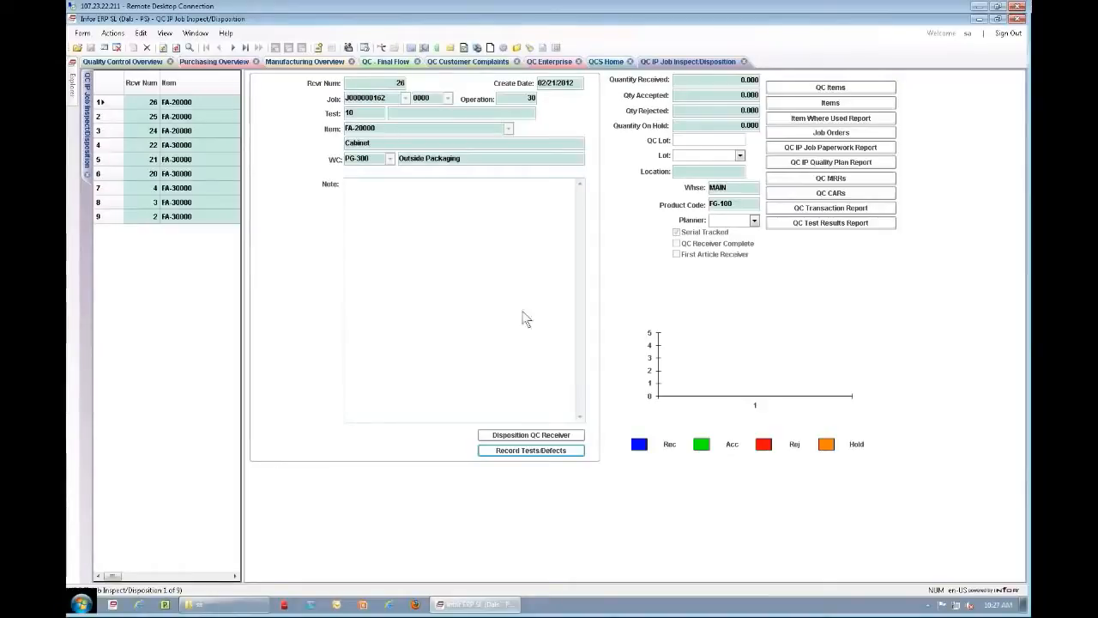
click(744, 62)
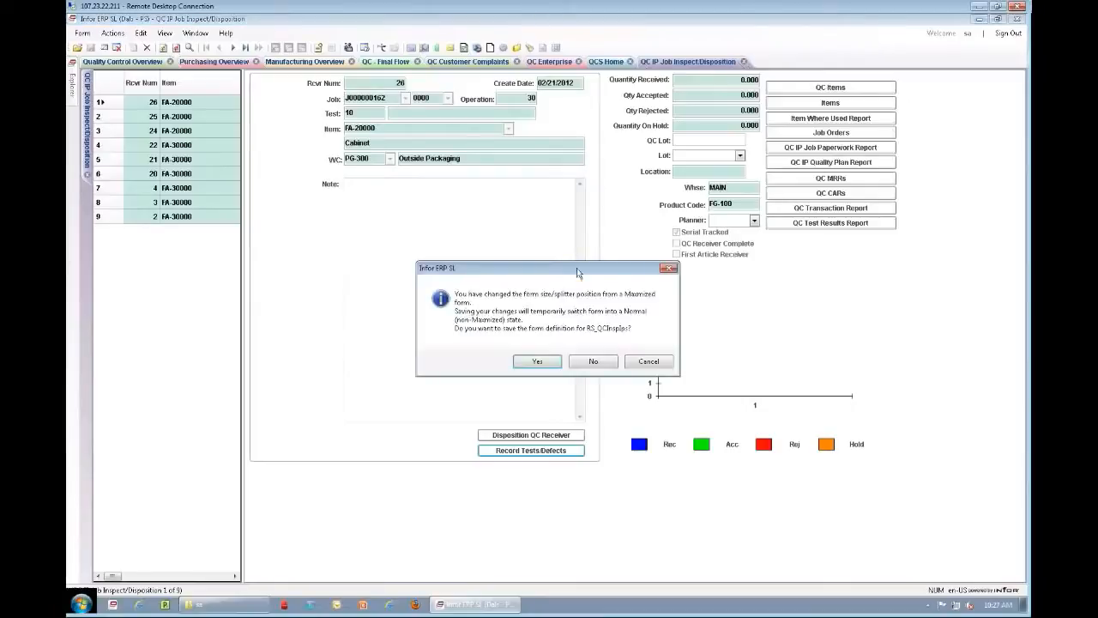
click(611, 364)
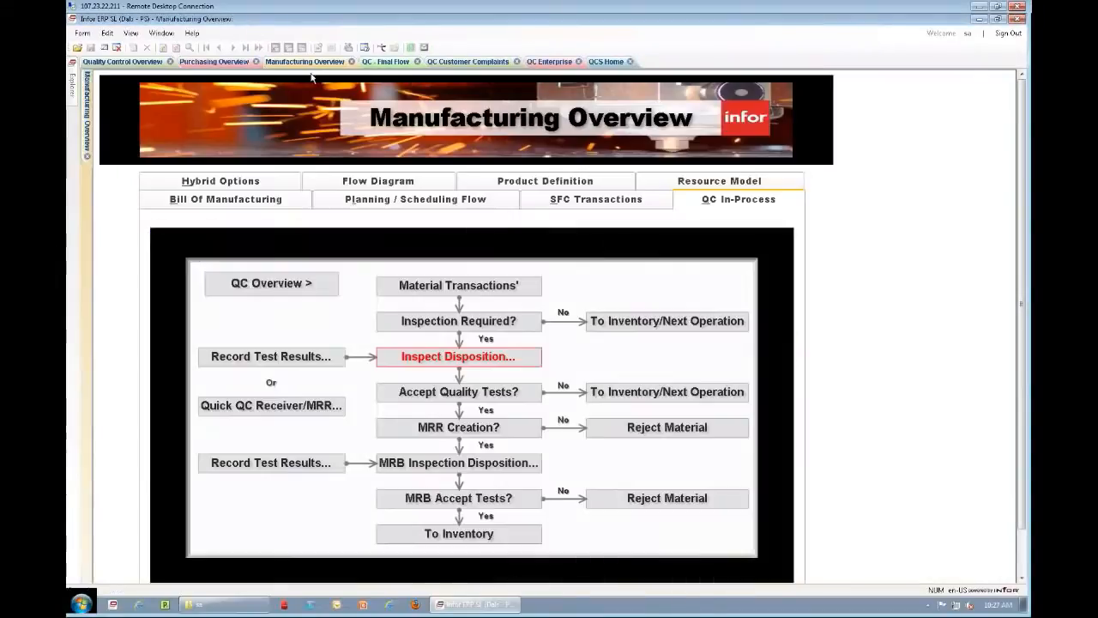